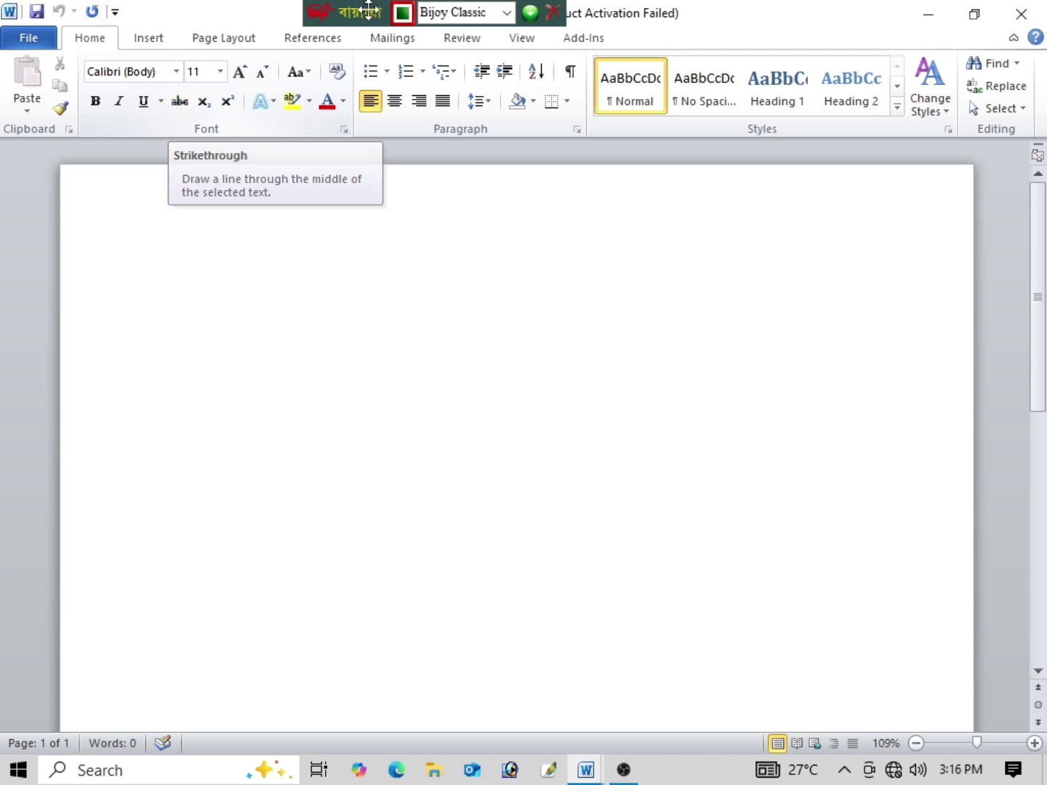
# Step: Change the paper from Letter to A4 and apply the Normal 1-inch margin preset
pyautogui.click(216, 41)
pyautogui.click(174, 88)
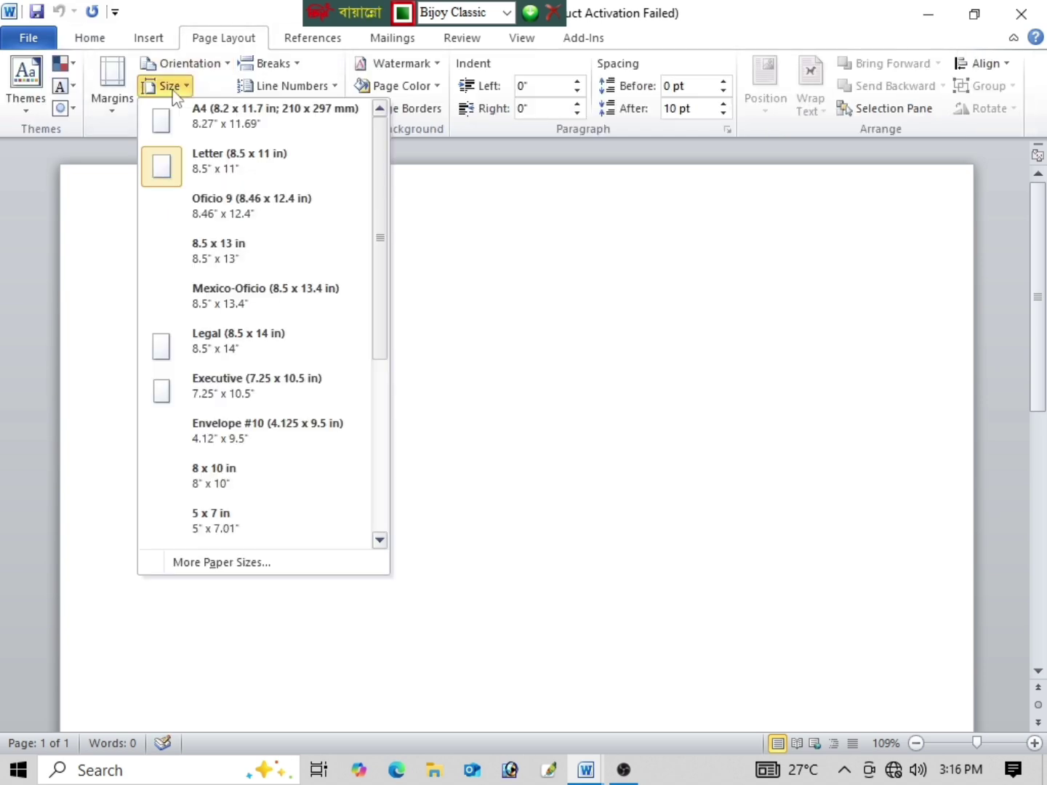
pyautogui.click(211, 108)
pyautogui.click(113, 91)
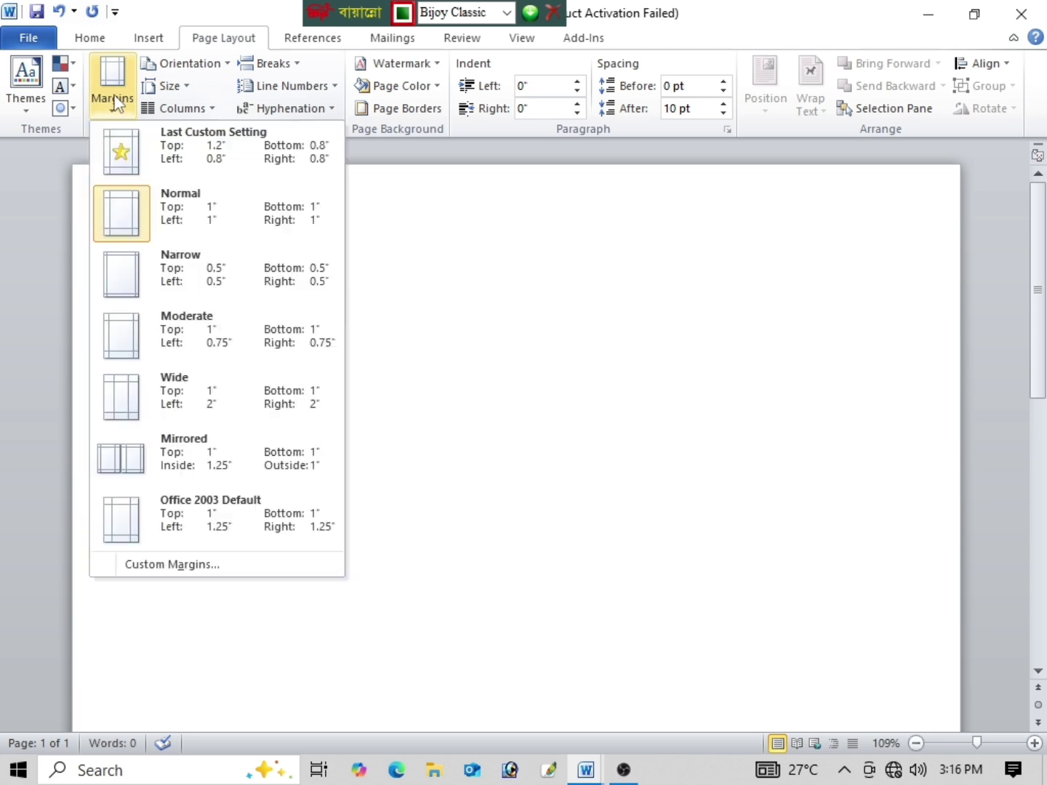
pyautogui.click(134, 206)
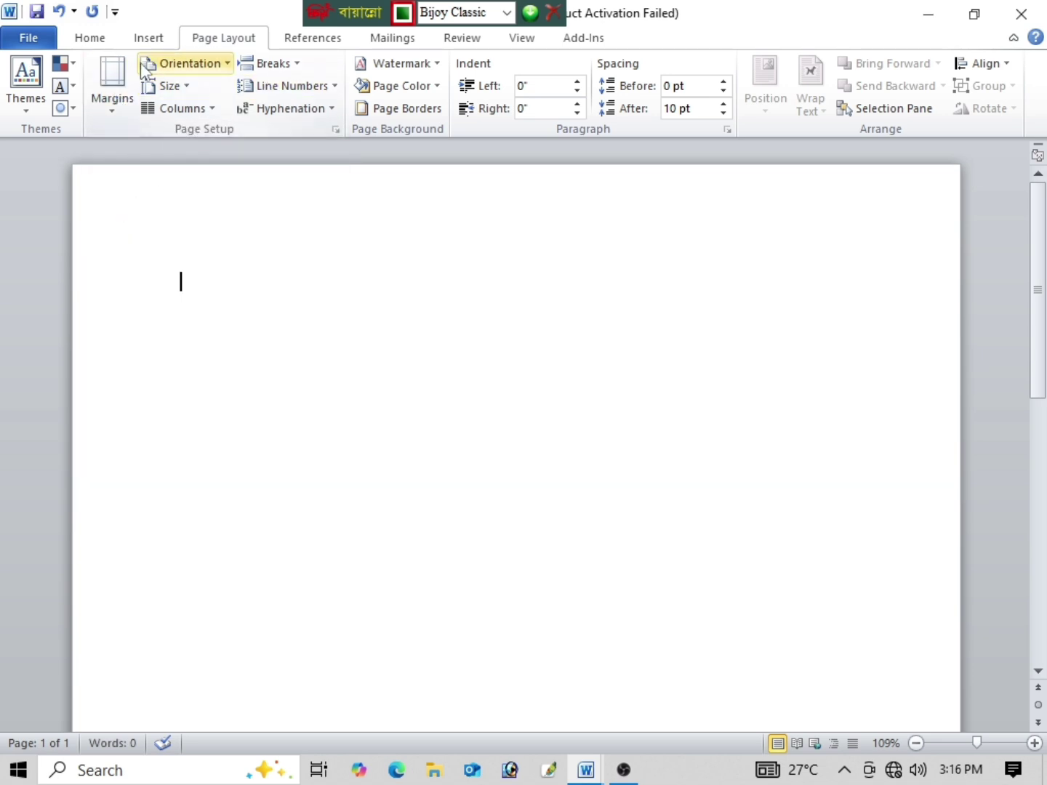
# Step: Type the centred title জীবন বৃত্তান্ত in SutonnyMJ at 16 pt
pyautogui.click(100, 44)
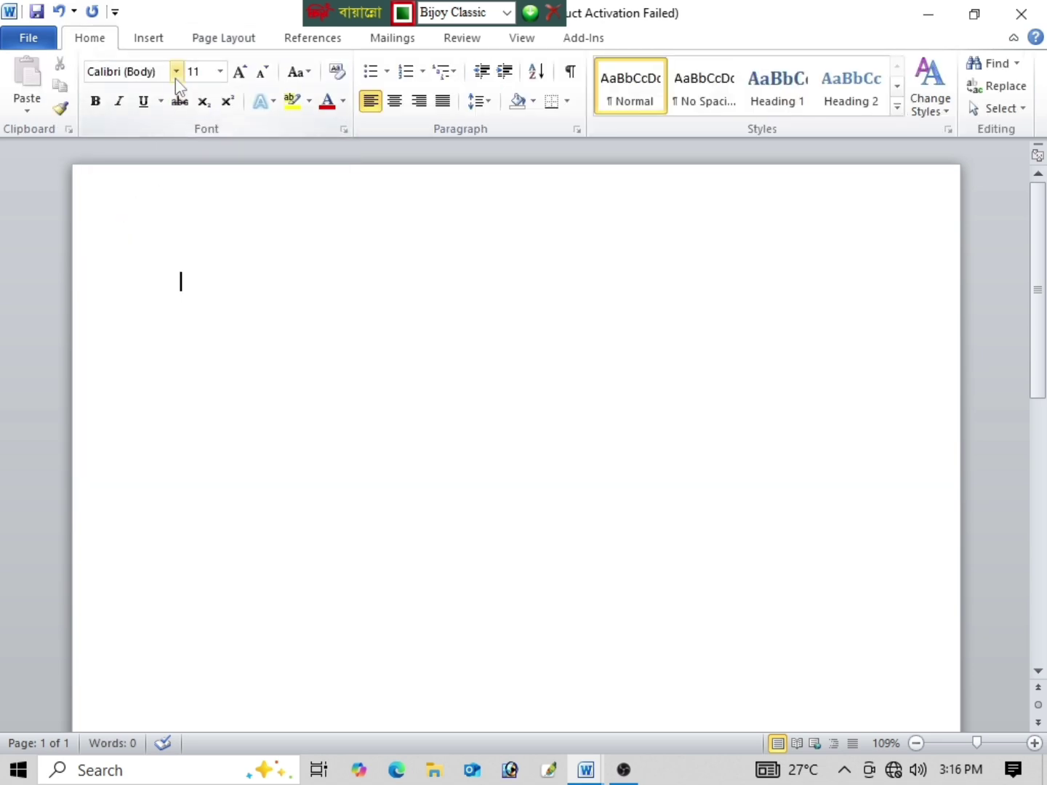
pyautogui.click(176, 71)
pyautogui.click(166, 191)
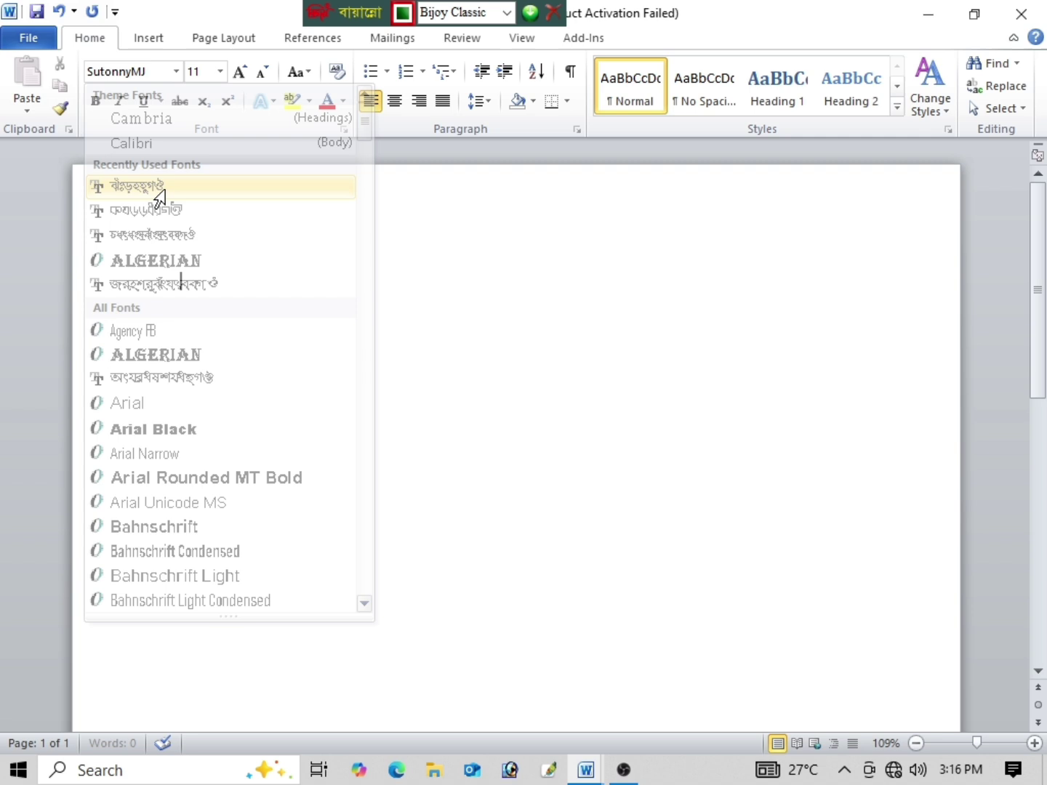
pyautogui.click(219, 71)
pyautogui.click(197, 200)
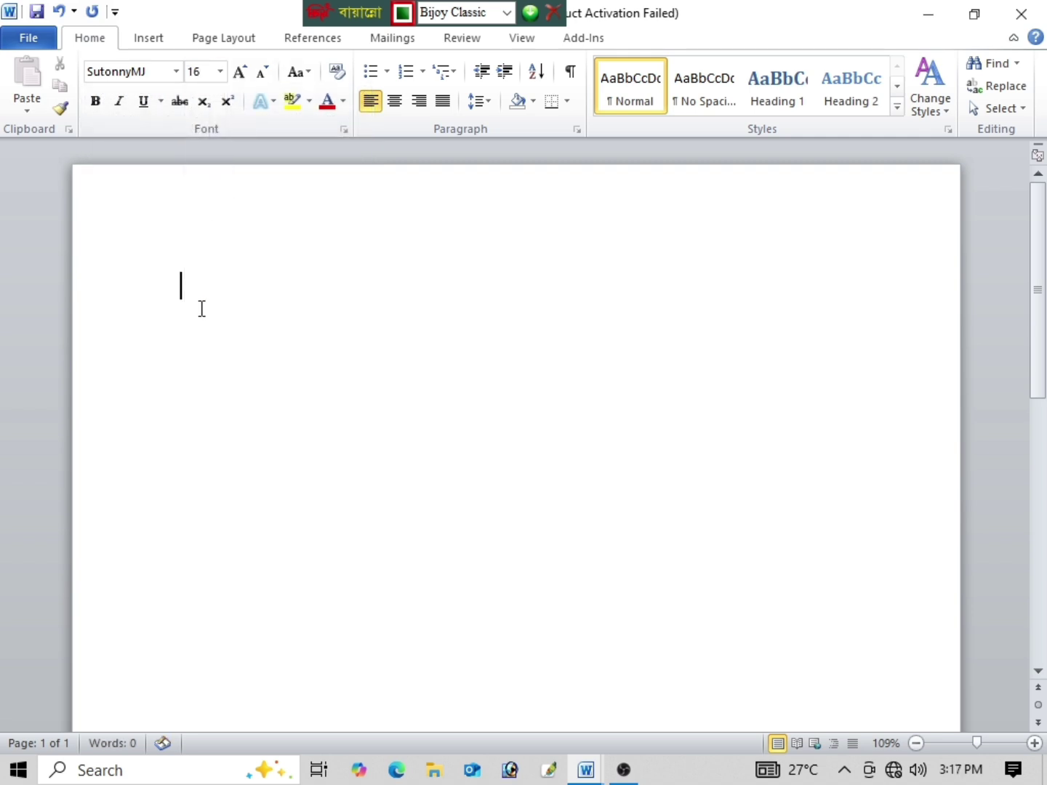
pyautogui.click(393, 102)
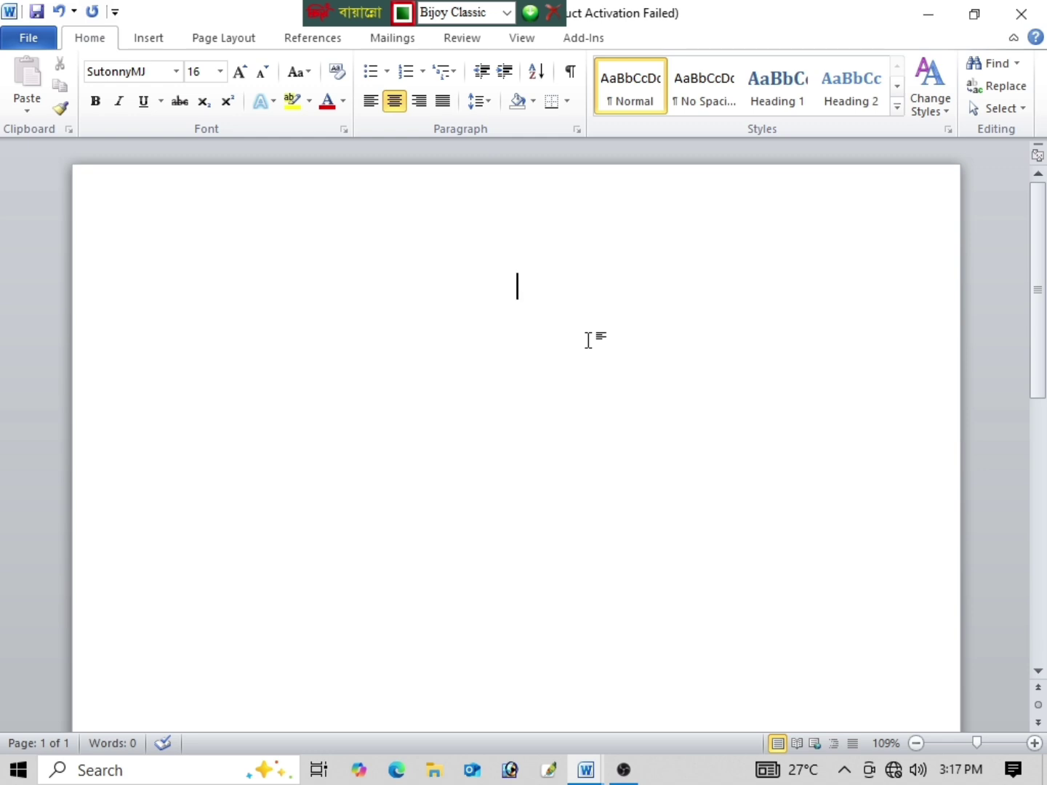
pyautogui.write('জীবন')
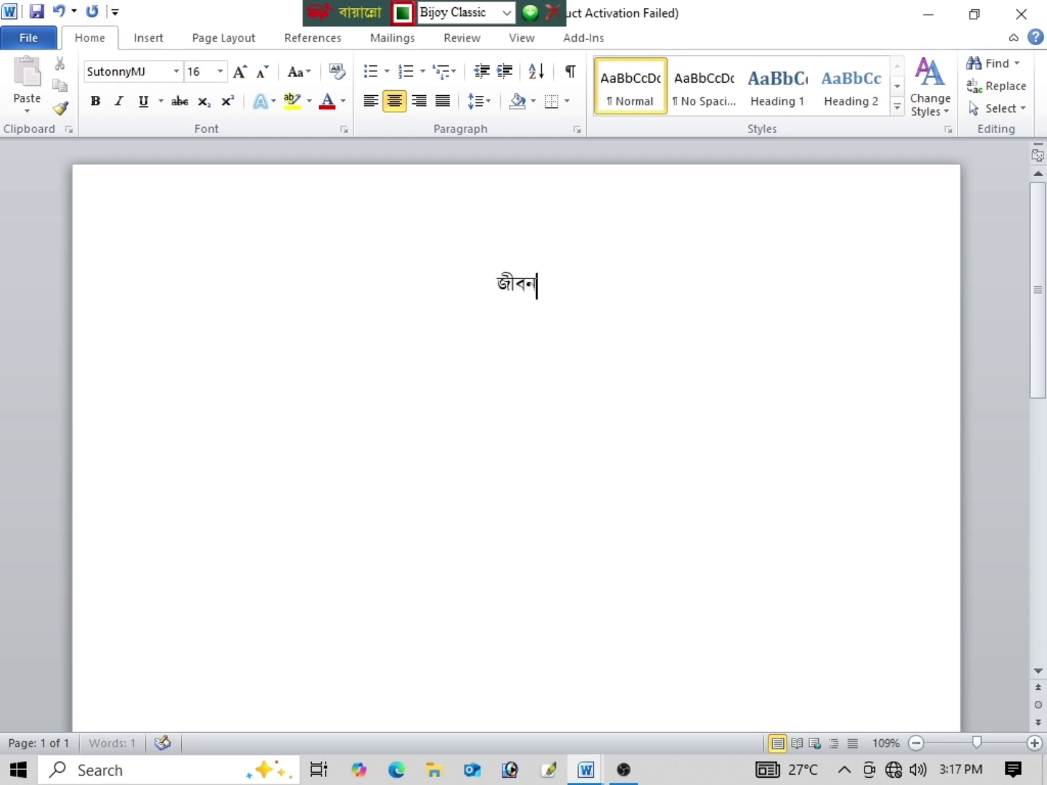
pyautogui.write(' বৃত্তান')
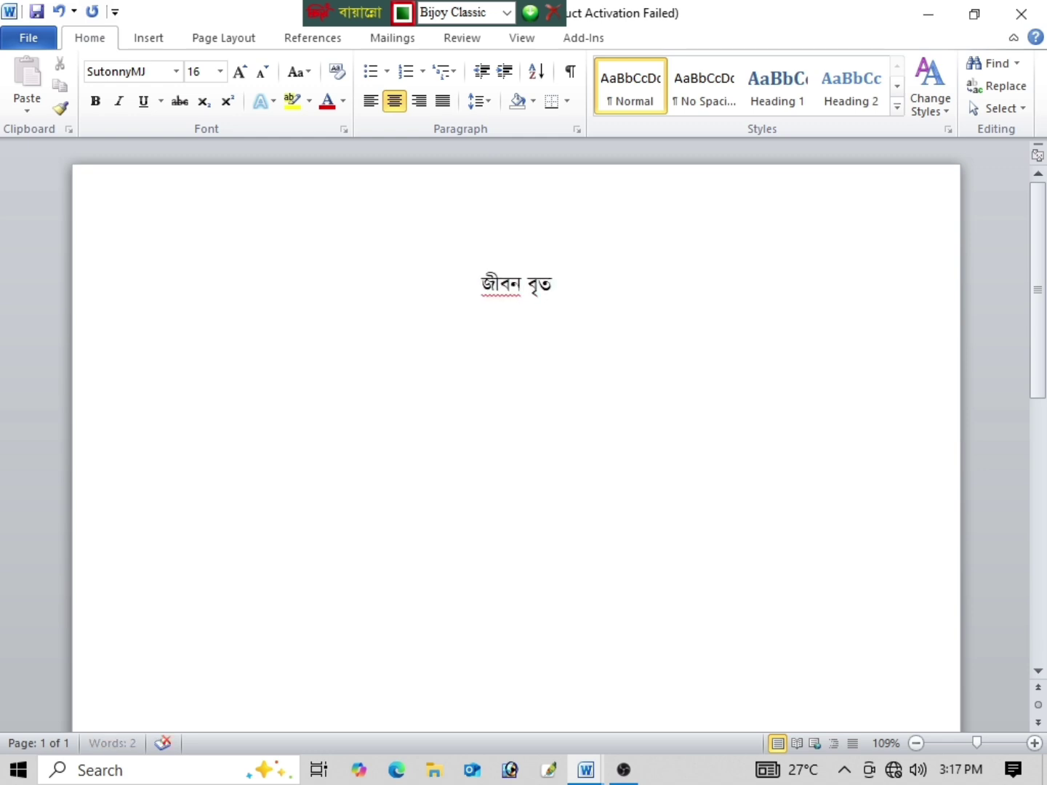
pyautogui.write('্ত')
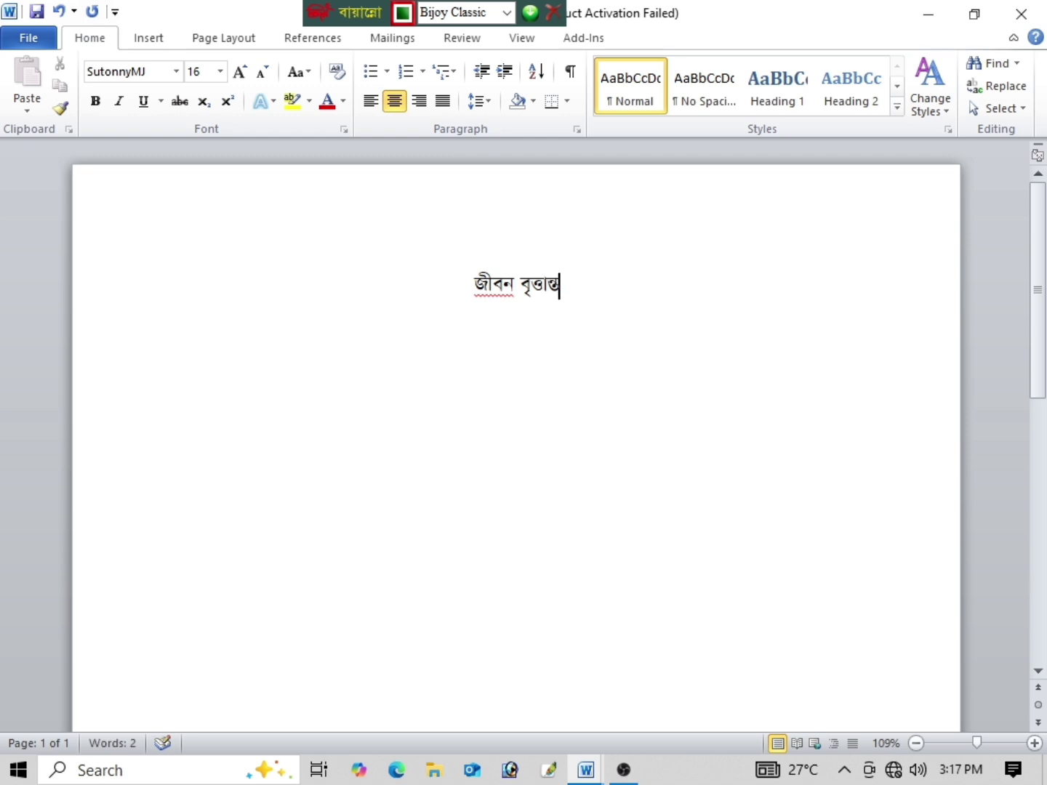
# Step: Enlarge the title to 26 pt, make it bold, and start a new line below
pyautogui.moveTo(599, 315); pyautogui.dragTo(281, 293)
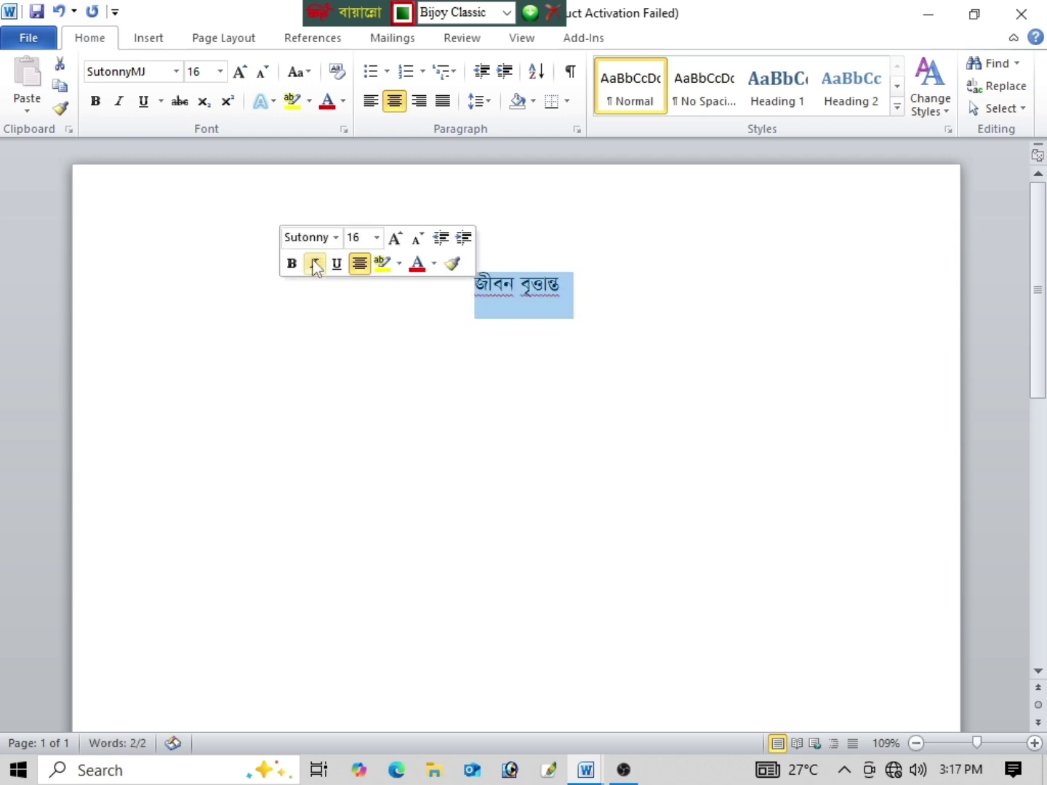
pyautogui.click(242, 73)
pyautogui.click(241, 74)
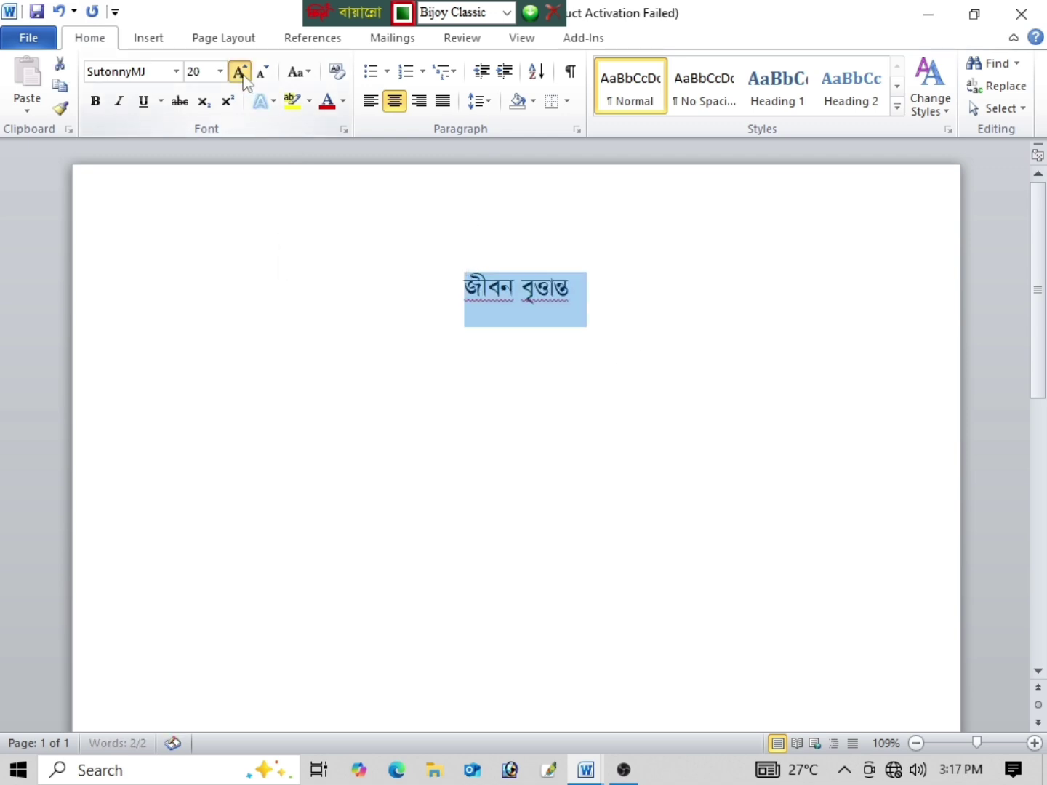
pyautogui.click(241, 73)
pyautogui.click(242, 73)
pyautogui.click(241, 72)
pyautogui.click(94, 101)
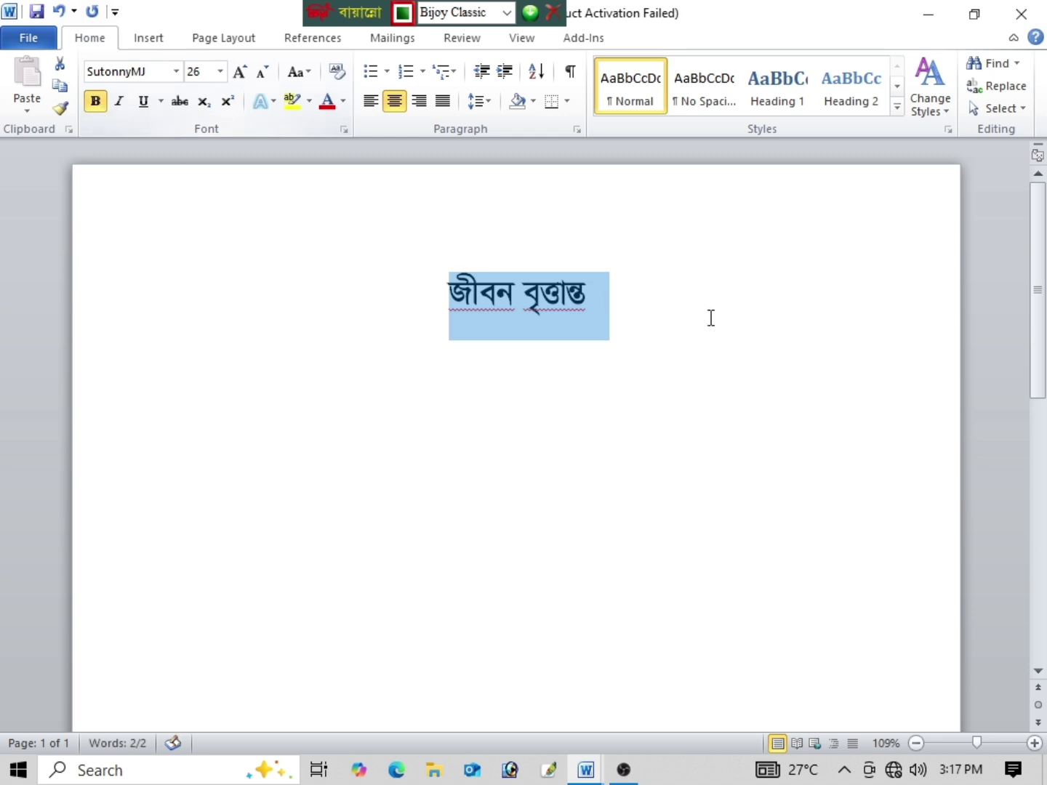
pyautogui.click(600, 304)
pyautogui.press('Return')
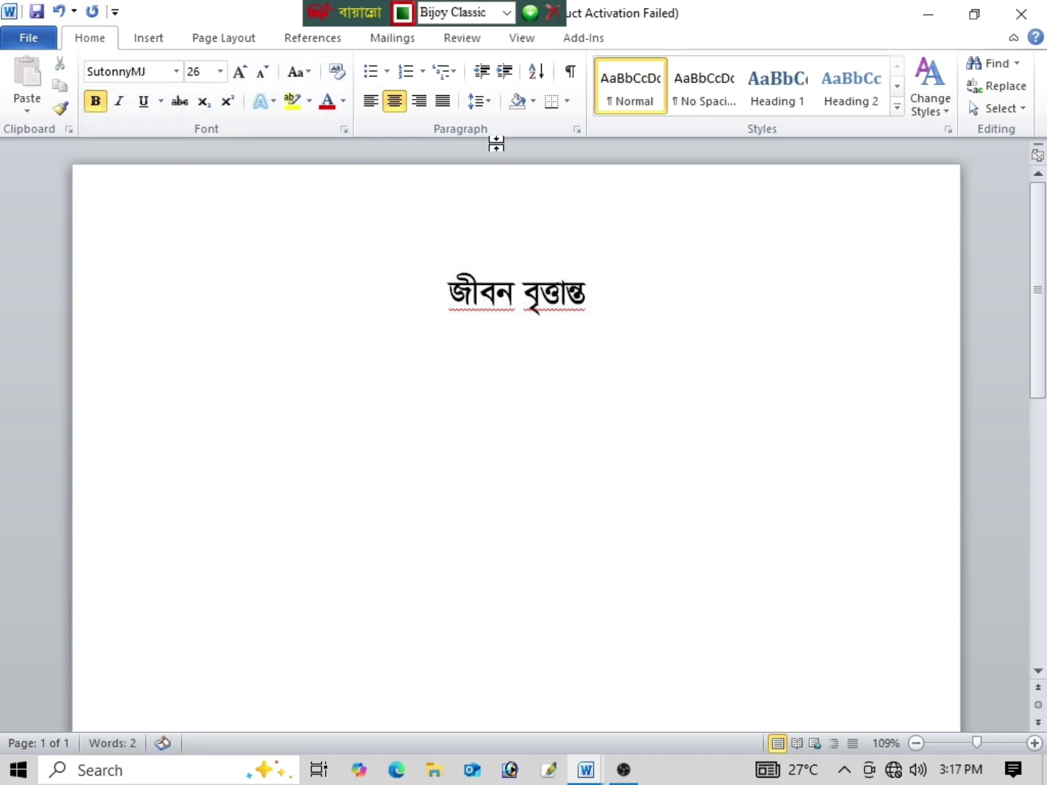
# Step: Switch to left-aligned, non-bold 16 pt text and add the নাম row with the applicant's name
pyautogui.click(370, 101)
pyautogui.click(89, 105)
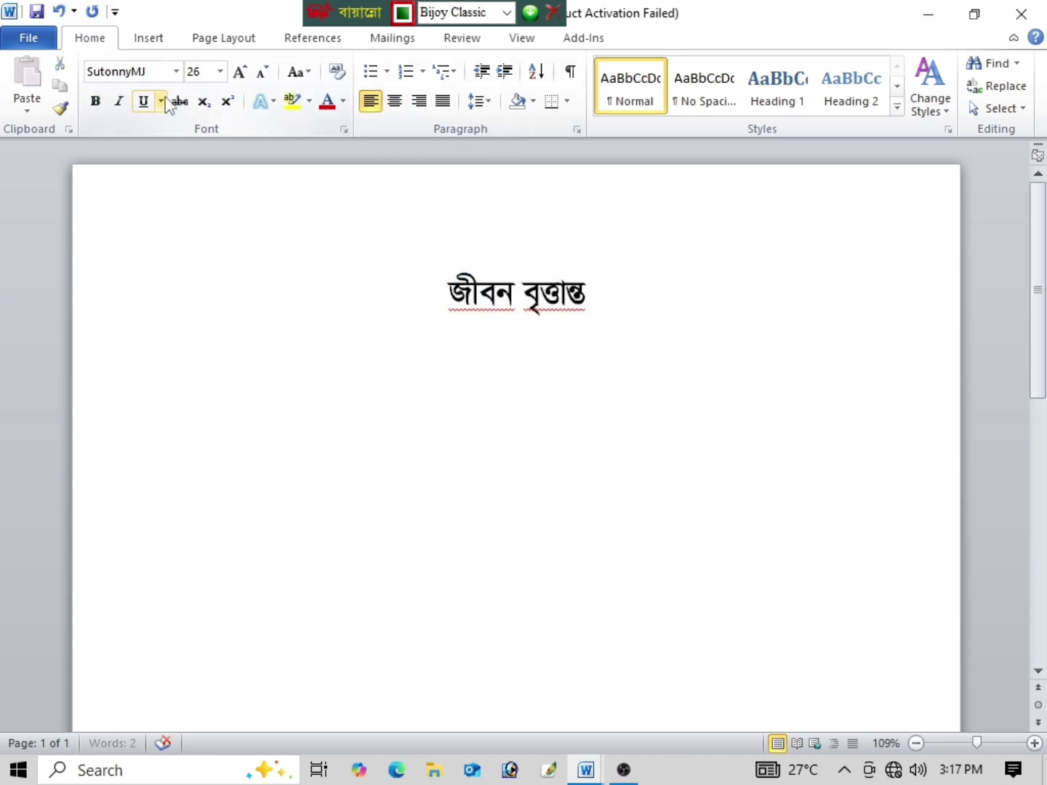
pyautogui.click(219, 71)
pyautogui.click(197, 198)
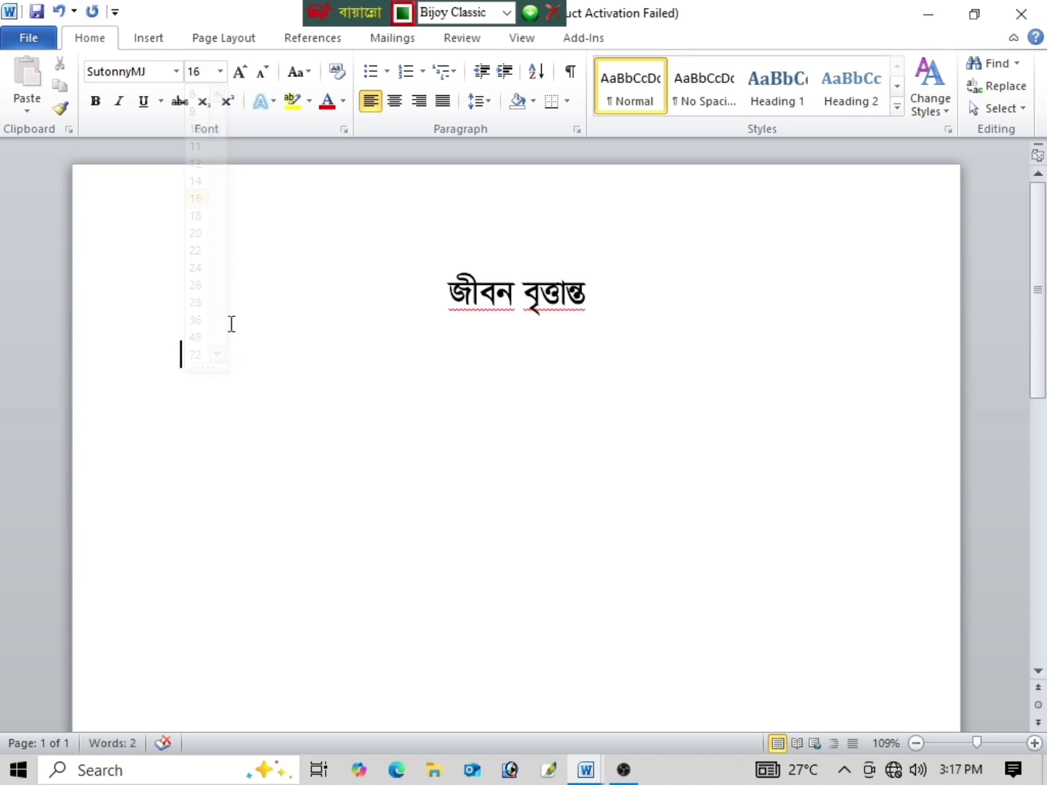
pyautogui.write('bfm')
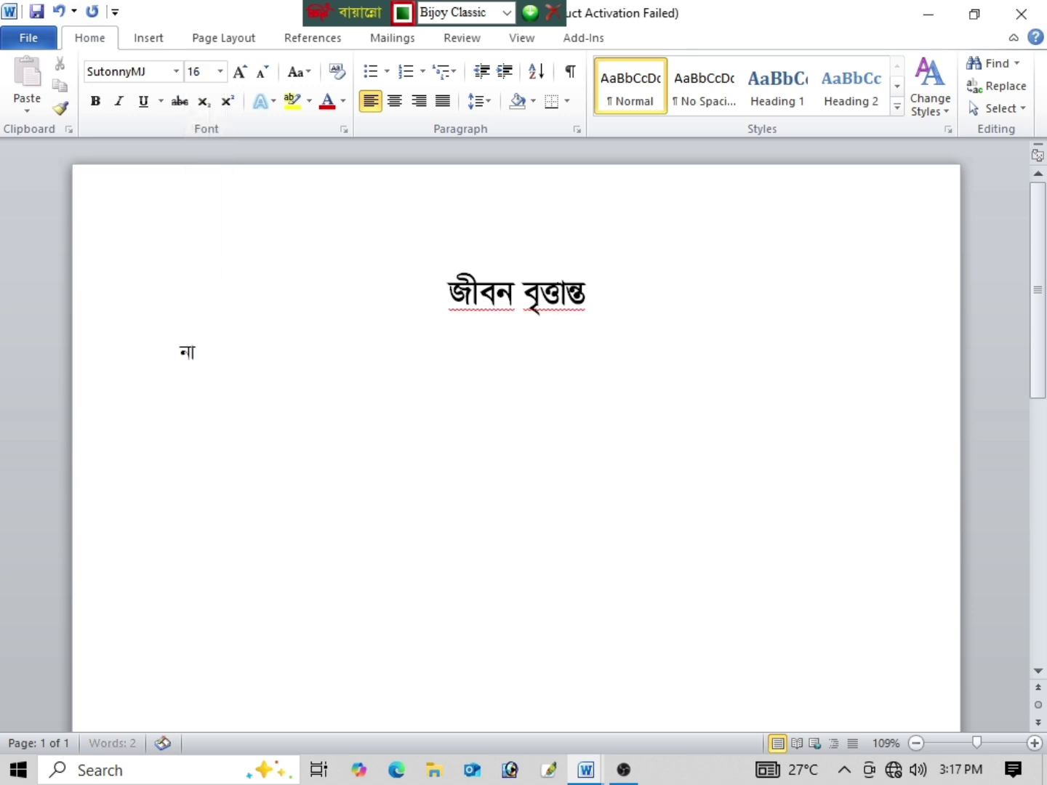
pyautogui.press('Tab')
pyautogui.press('Tab')
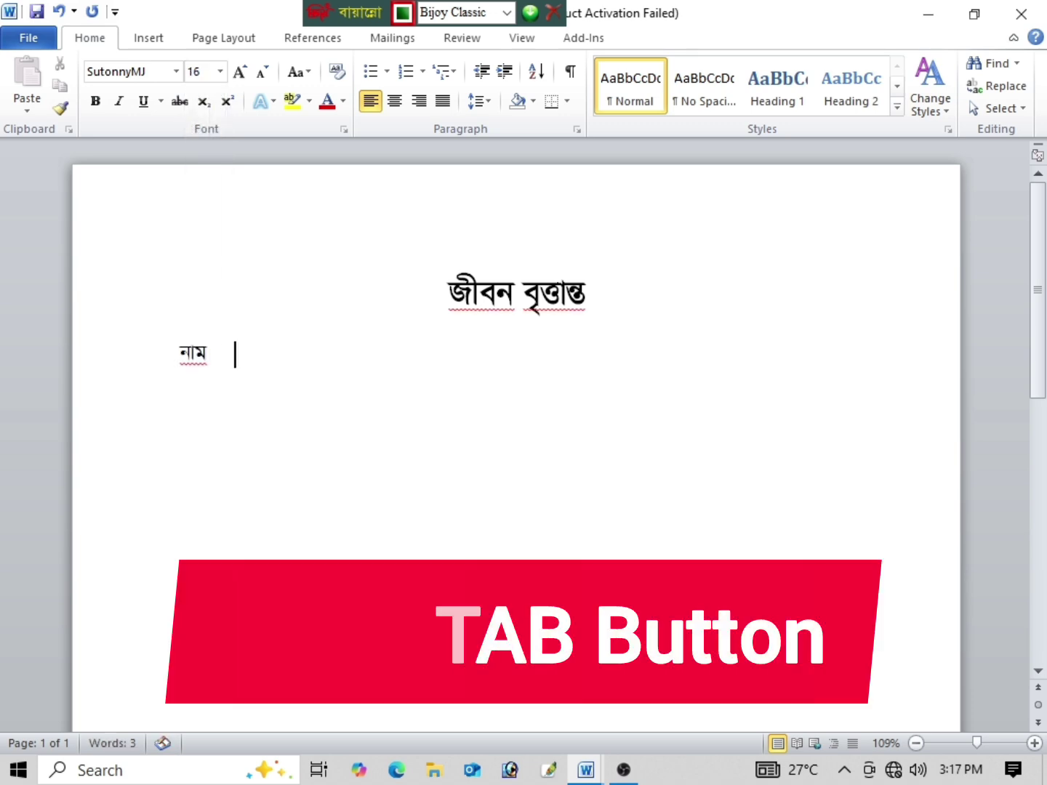
pyautogui.press('Tab')
pyautogui.press('Tab')
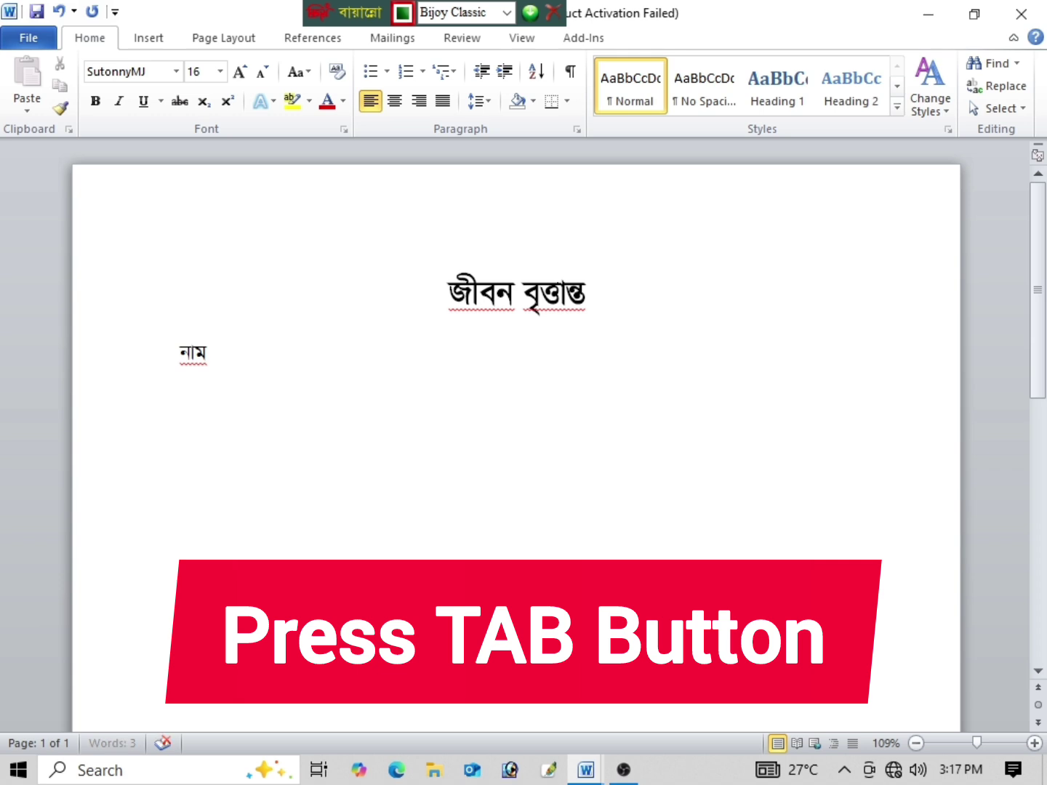
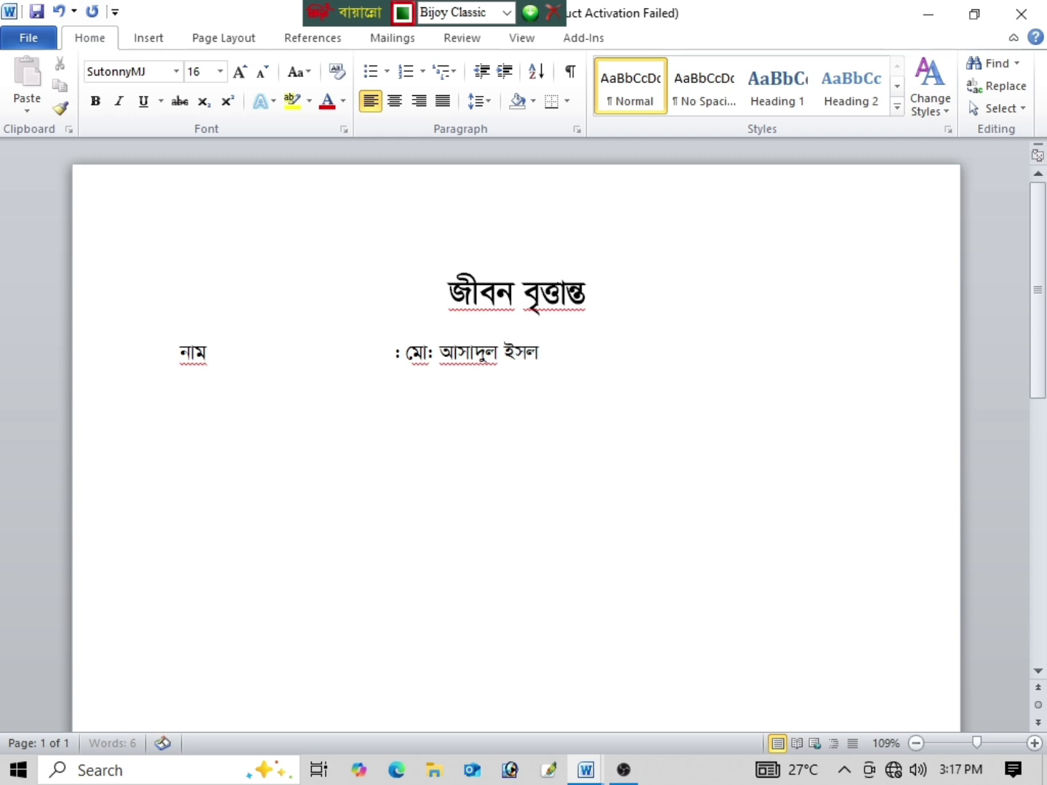
pyautogui.press('Return')
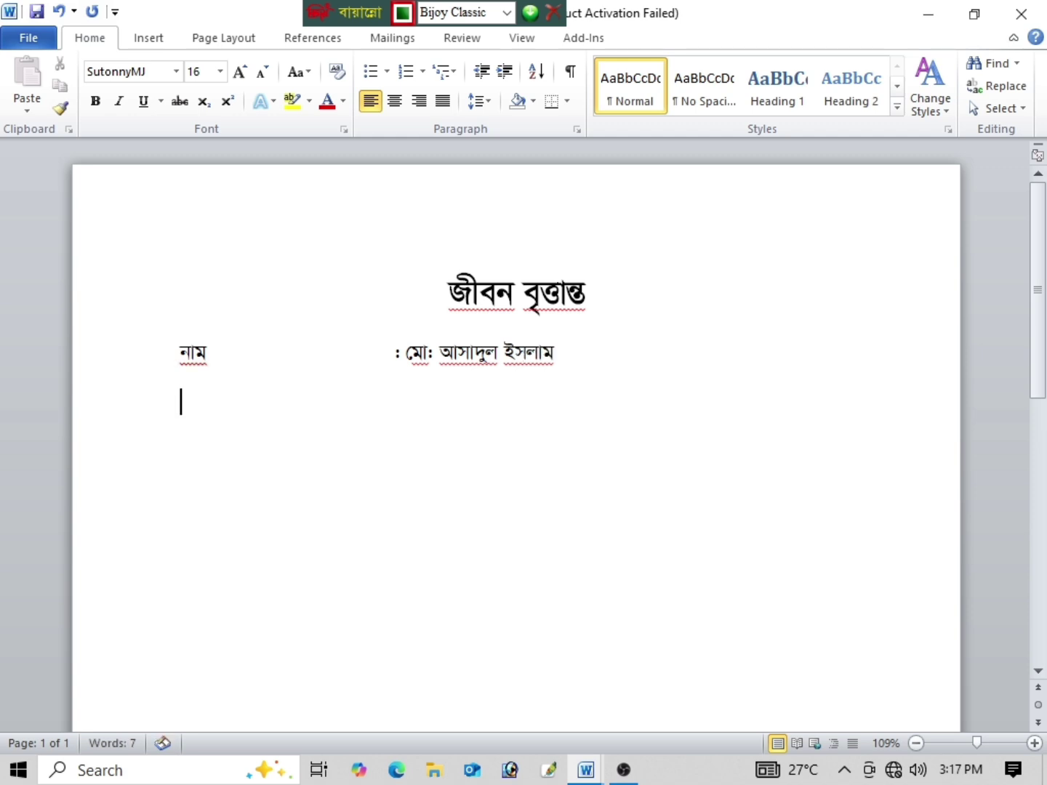
# Step: Add the পিতার নাম and মাতার নাম rows, tabbed to the colon column, with each parent's name
pyautogui.write('dhkfv b')
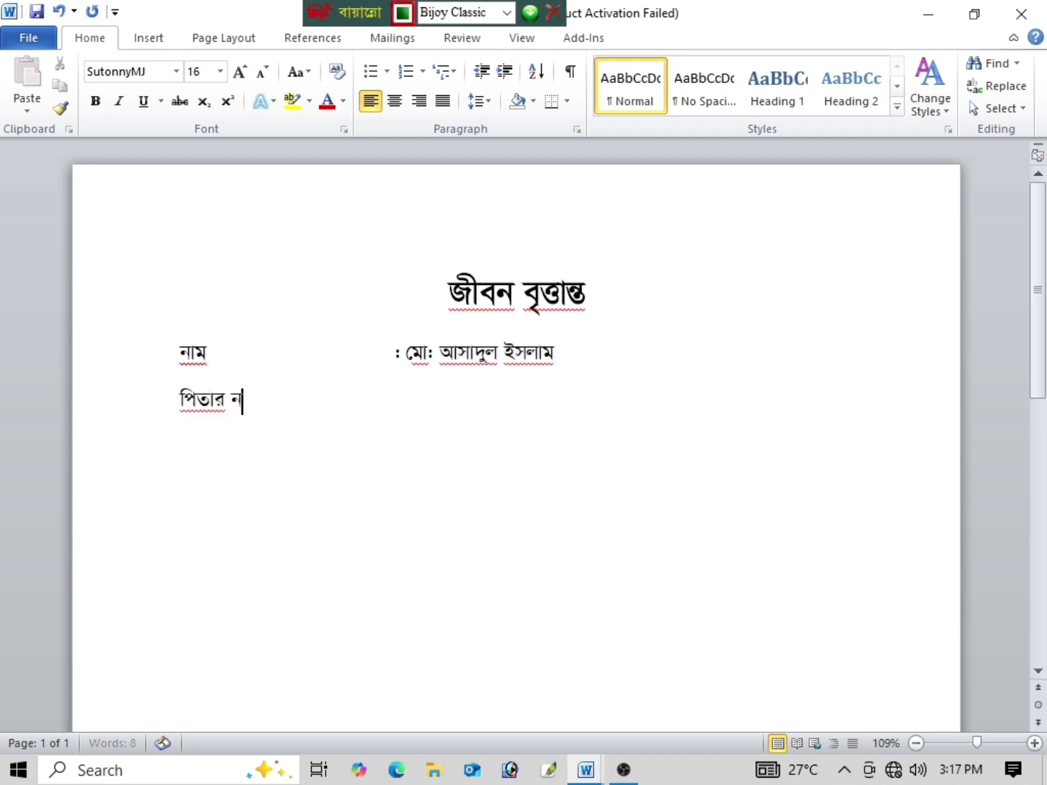
pyautogui.write('fm')
pyautogui.press('Tab')
pyautogui.press('Tab')
pyautogui.press('Tab')
pyautogui.write(': ')
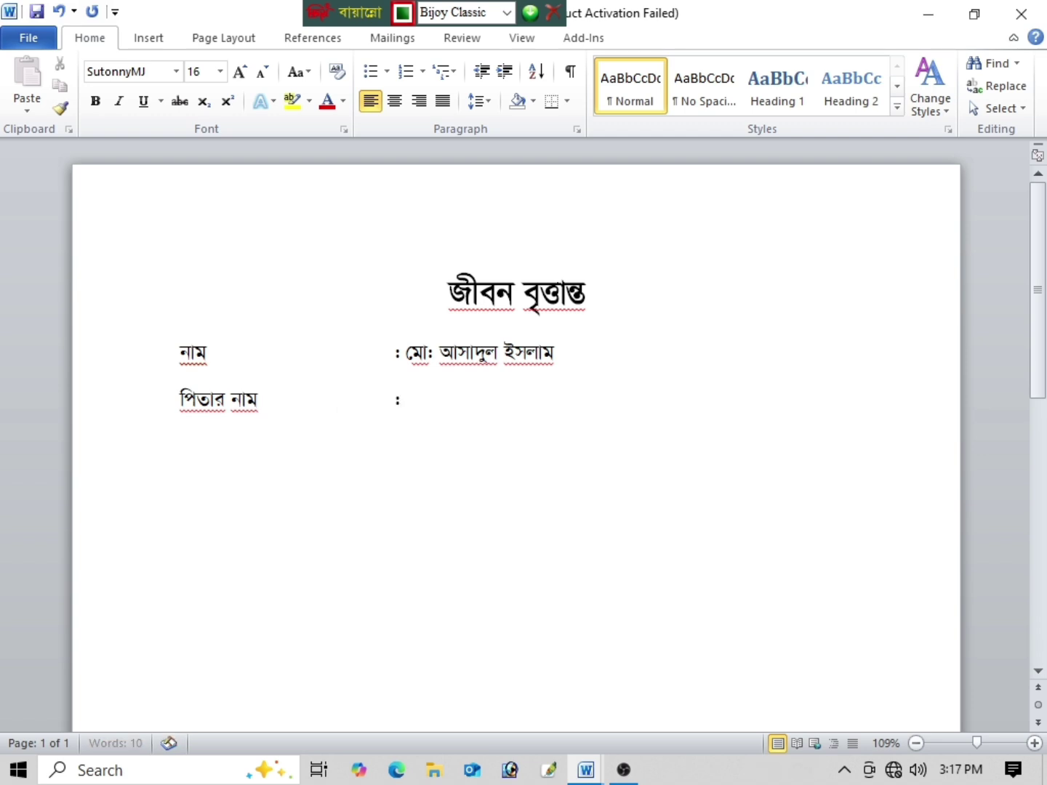
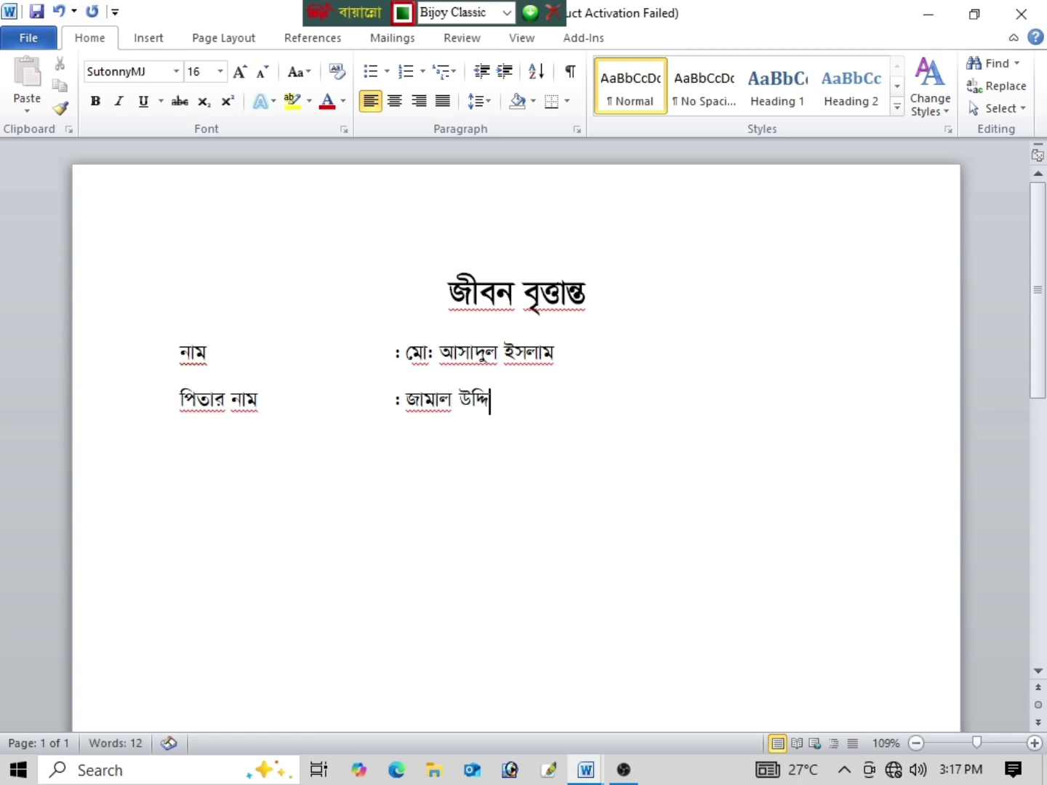
pyautogui.press('Return')
pyautogui.write('mf')
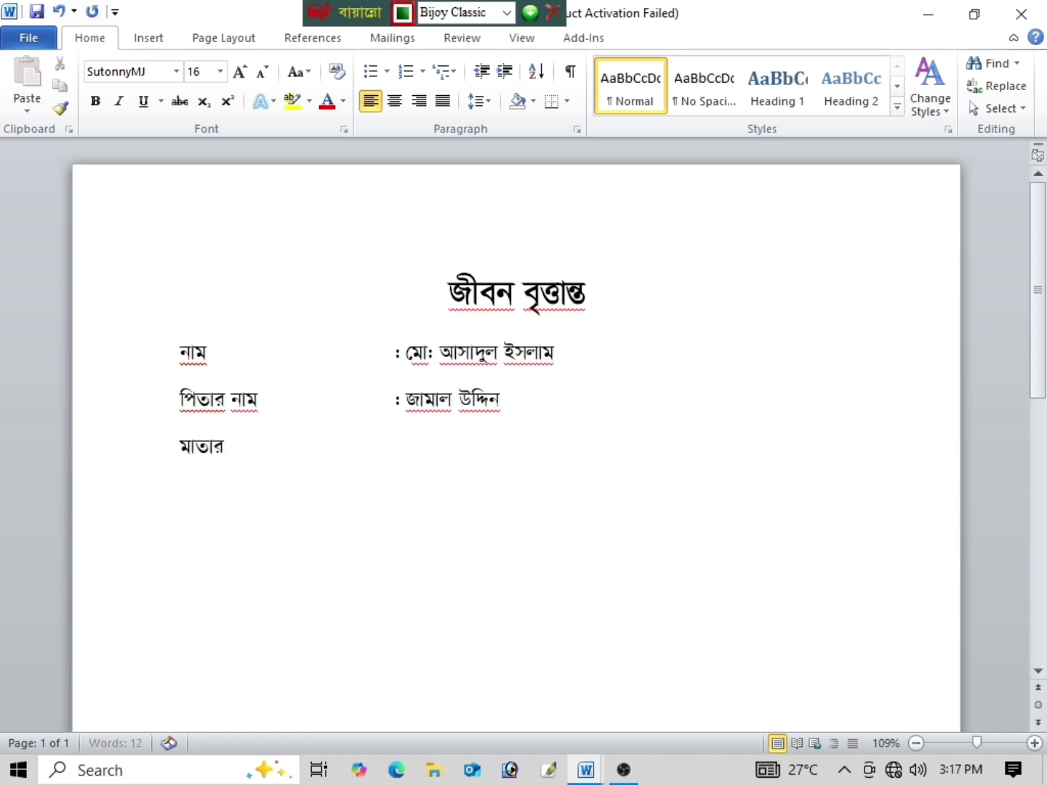
pyautogui.write('kfj bfm')
pyautogui.press('Tab')
pyautogui.press('Tab')
pyautogui.write(':')
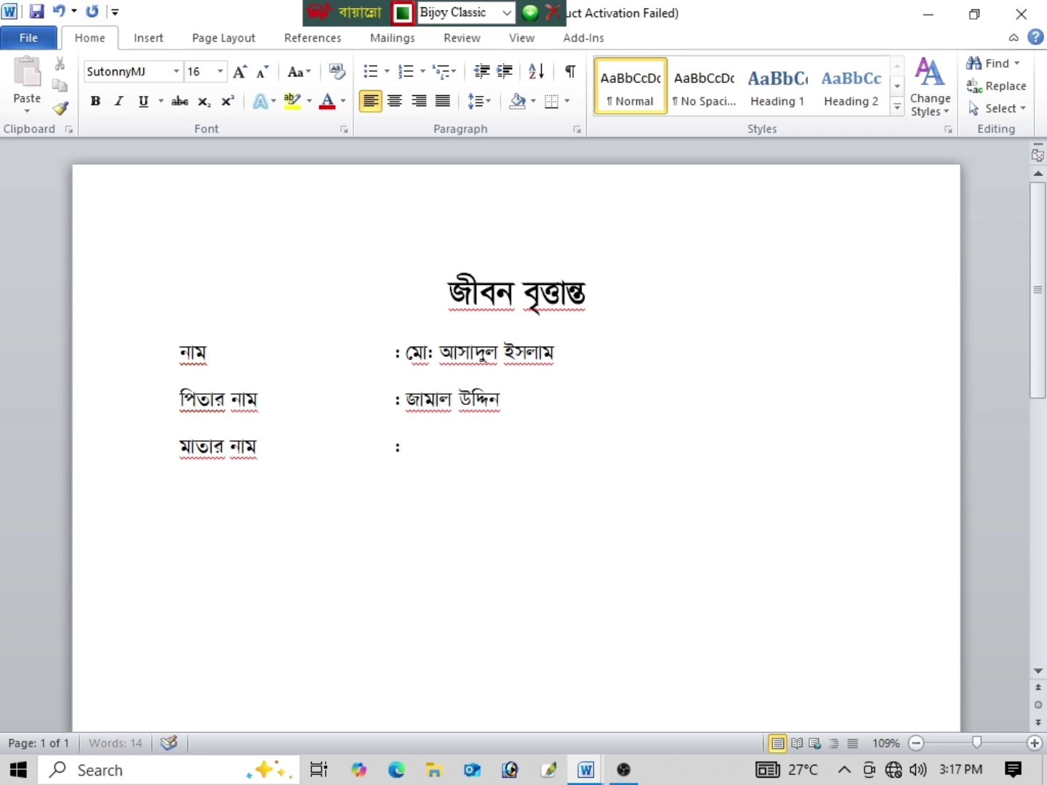
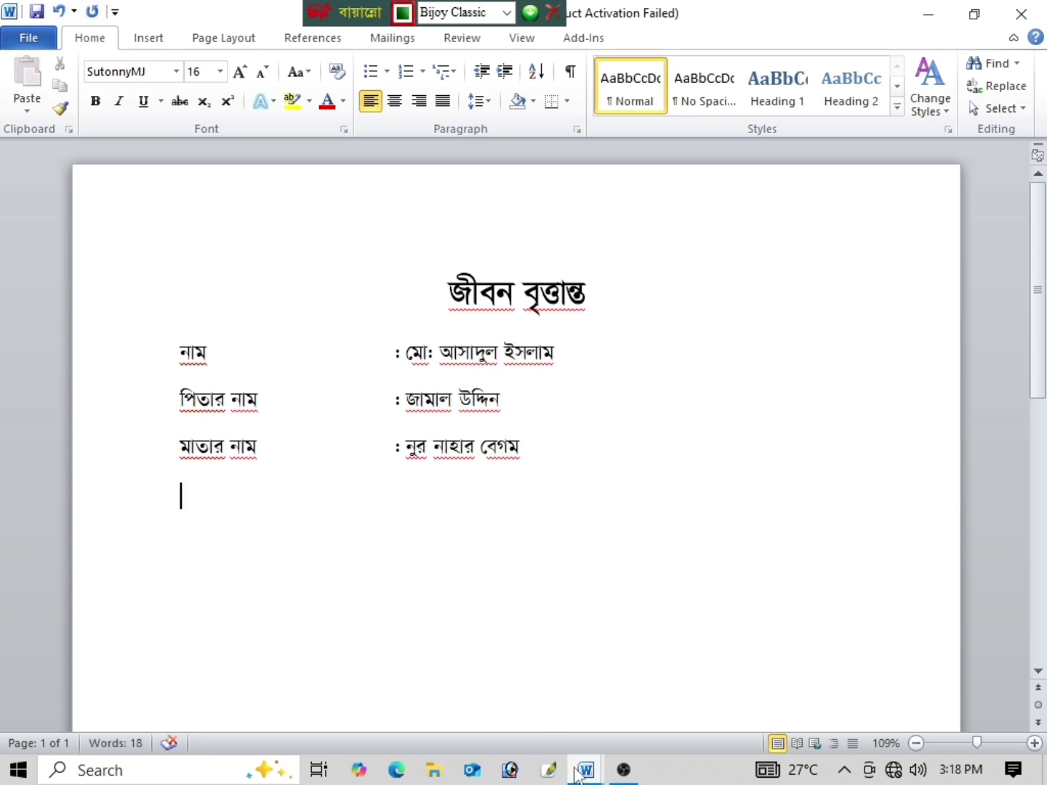
# Step: In the finished CV, select the six rows from জন্ম তারিখ through মোবাইল
pyautogui.moveTo(574, 768)
pyautogui.click(476, 696)
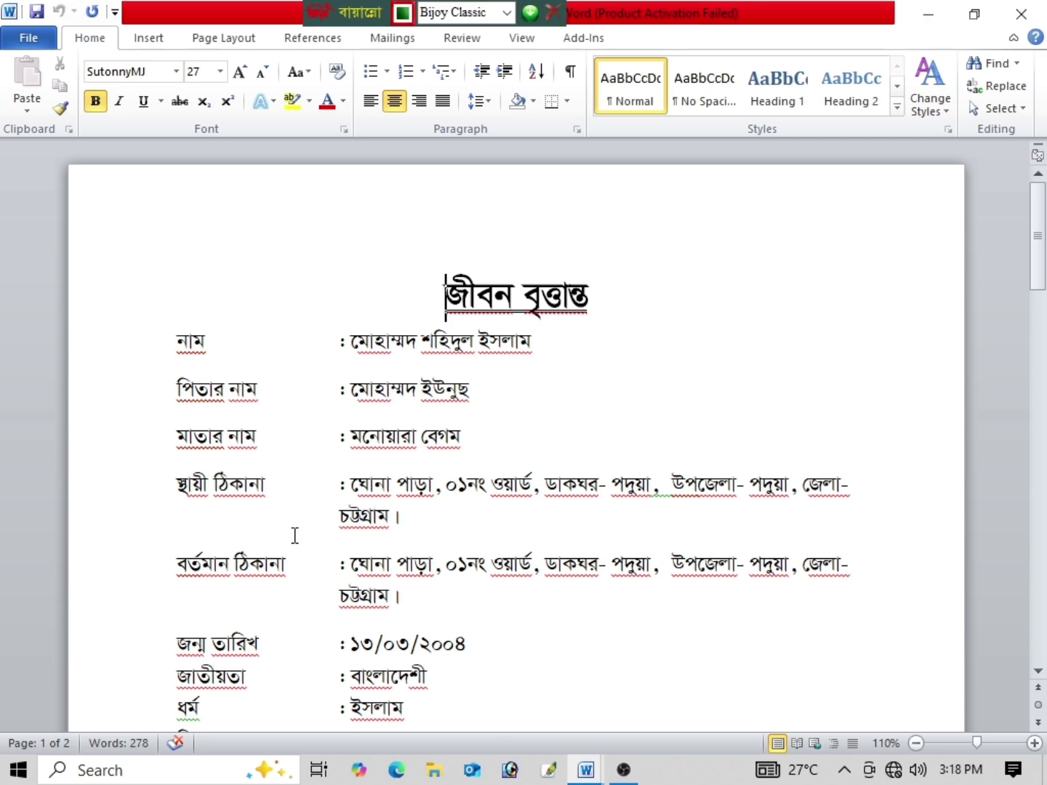
pyautogui.scroll(-1, 291, 534)
pyautogui.scroll(-2, 233, 450)
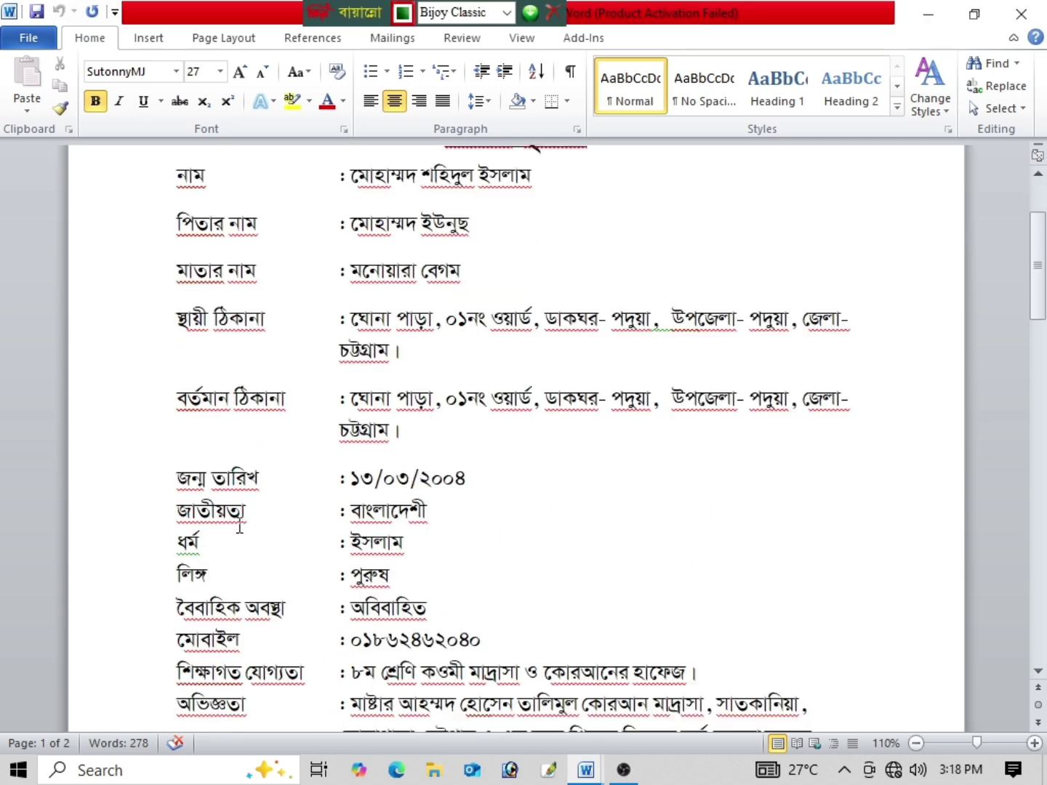
pyautogui.scroll(1, 234, 546)
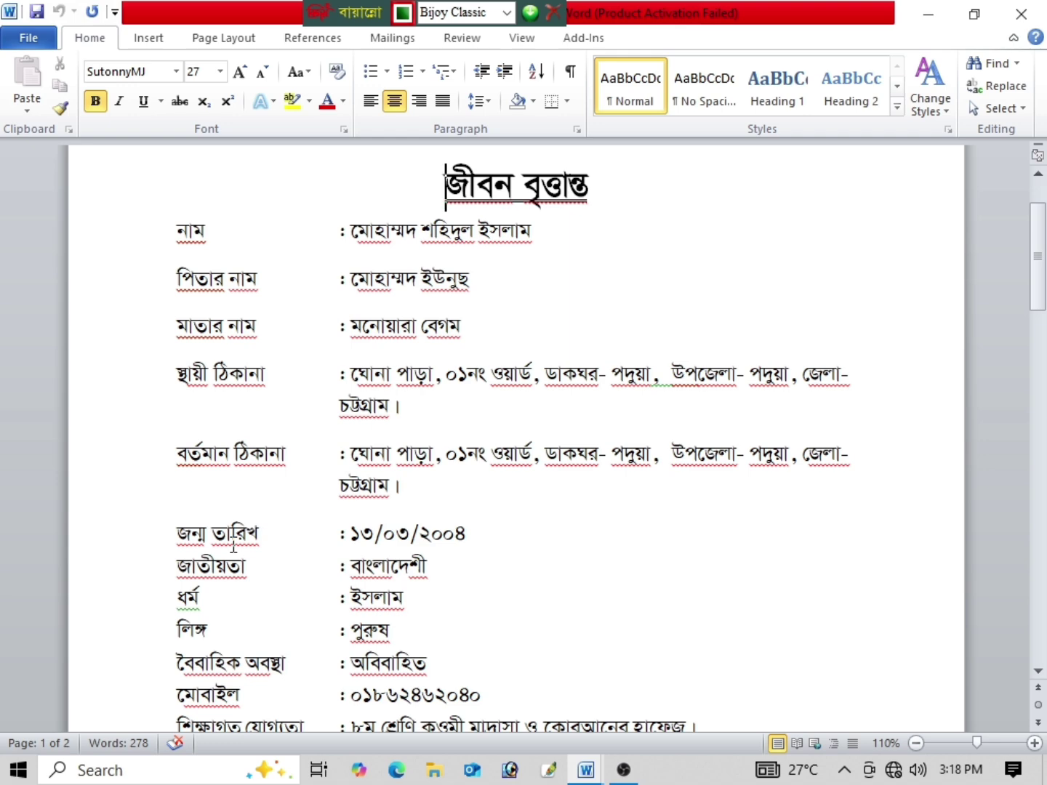
pyautogui.scroll(-2, 202, 500)
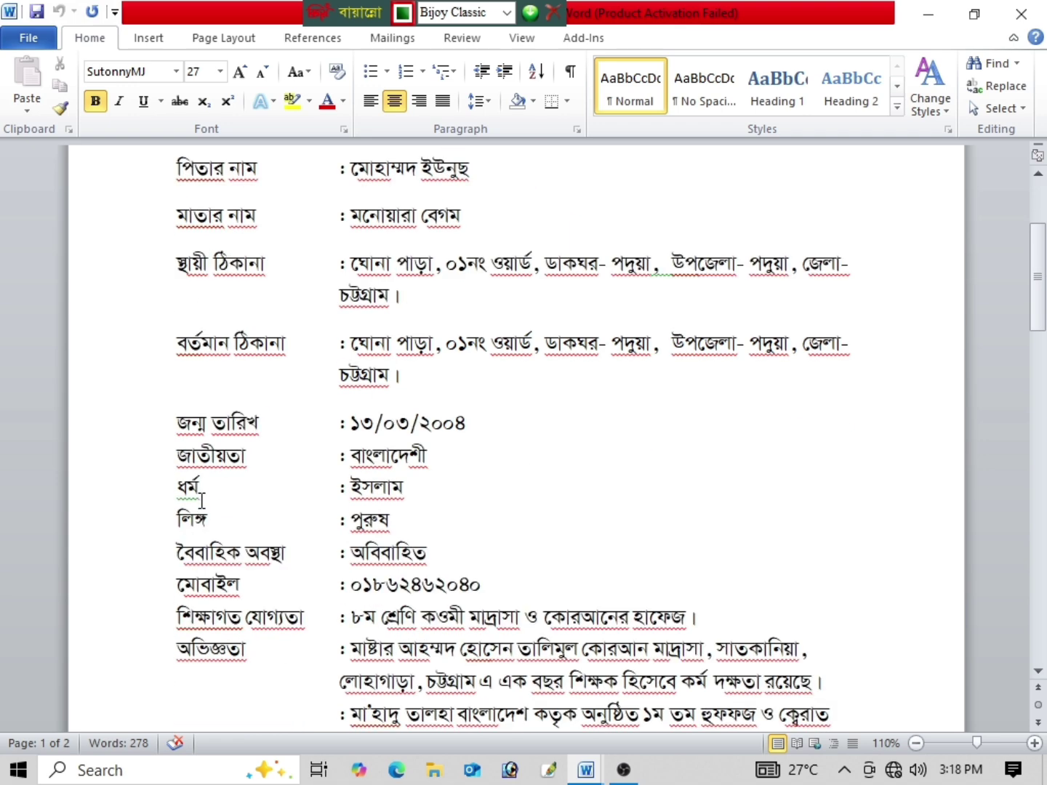
pyautogui.scroll(-1, 203, 501)
pyautogui.moveTo(174, 370); pyautogui.dragTo(473, 534)
pyautogui.hotkey('ctrl', 'c')
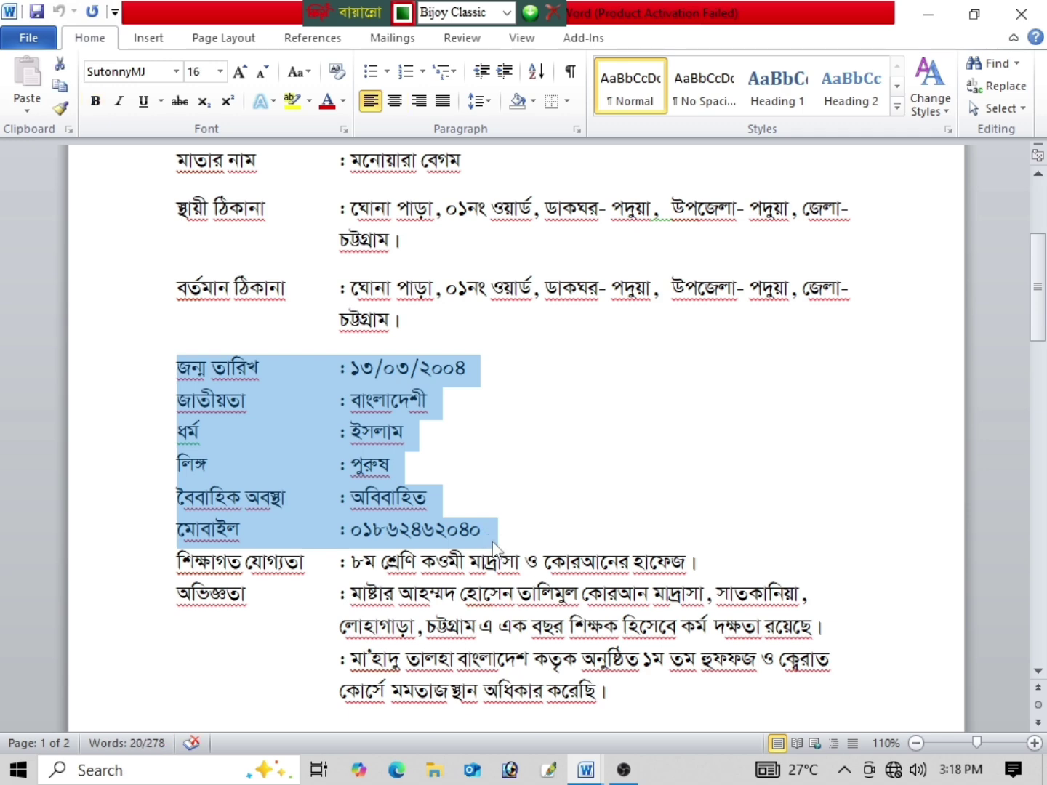
# Step: Paste the six rows into the new resume below মাতার নাম and align the জন্ম তারিখ colon
pyautogui.moveTo(574, 777)
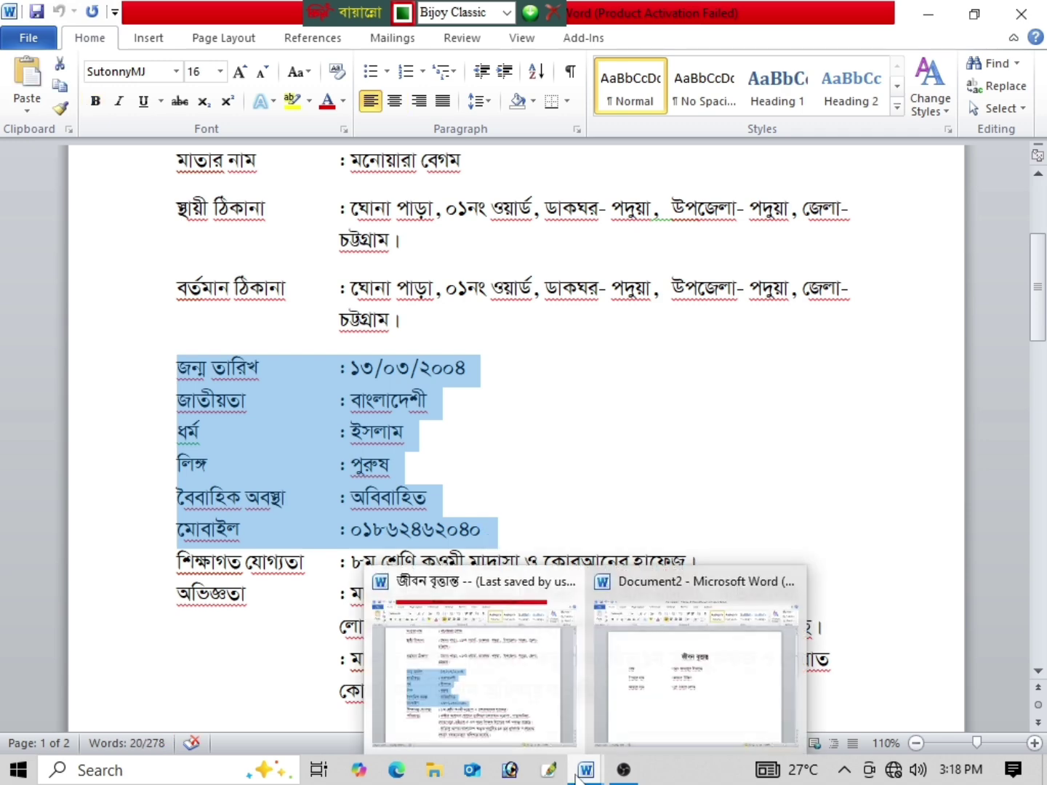
pyautogui.click(631, 708)
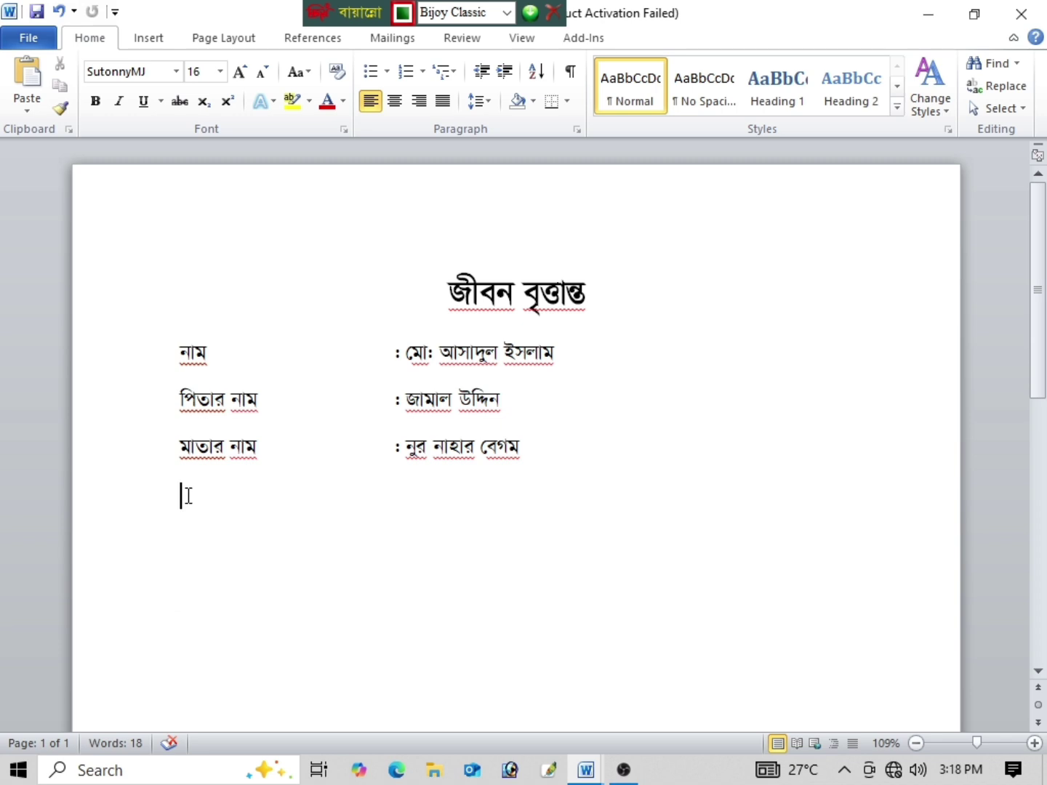
pyautogui.hotkey('ctrl', 'v')
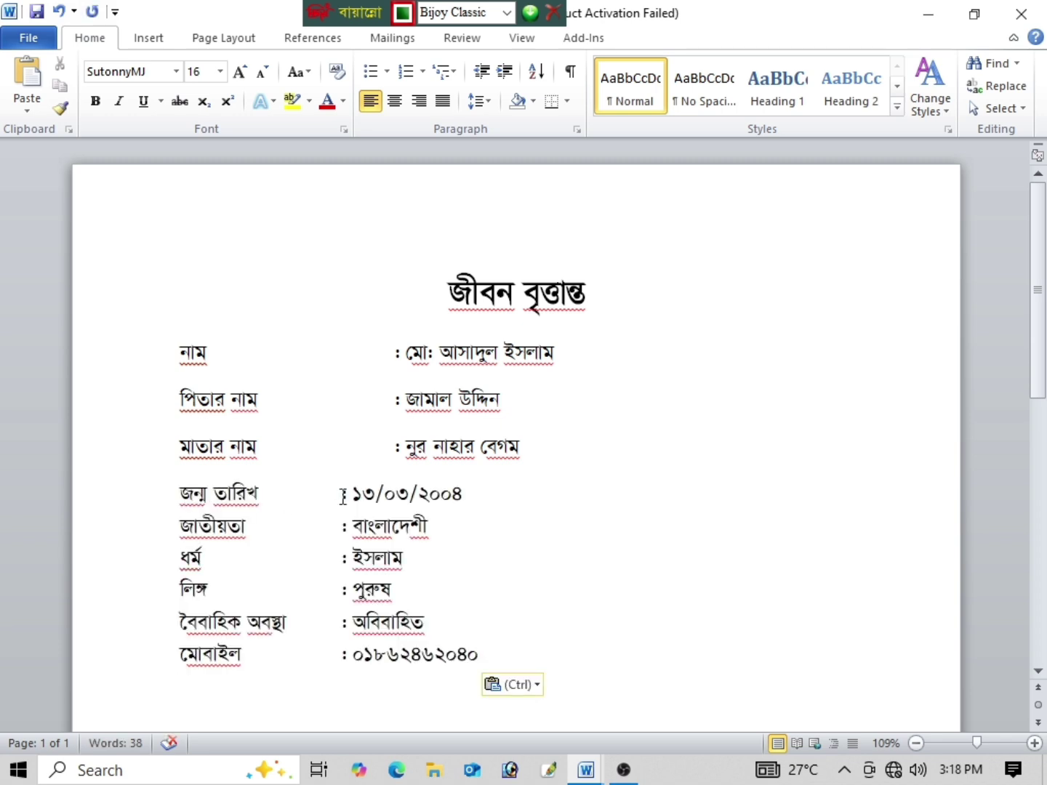
pyautogui.press('Tab')
# Step: Tab-align the colons of the জাতীয়তা, ধর্ম, লিঙ্গ, বৈবাহিক অবস্থা and মোবাইল rows
pyautogui.click(341, 527)
pyautogui.press('Tab')
pyautogui.click(343, 558)
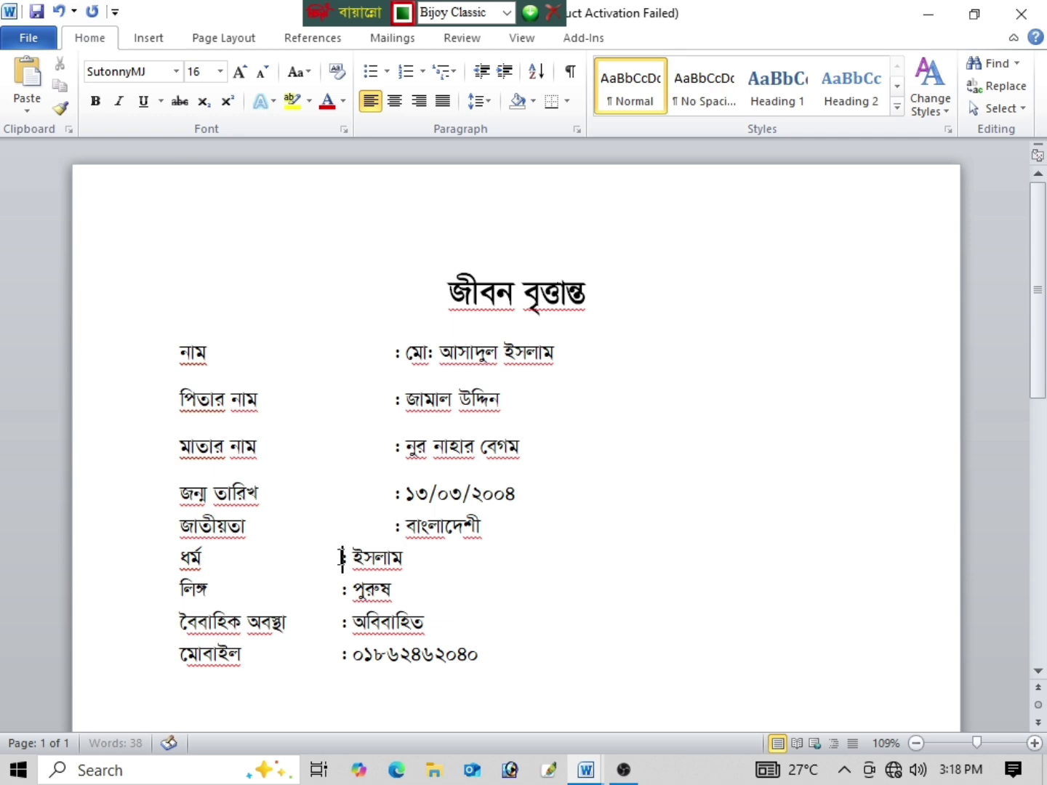
pyautogui.press('Tab')
pyautogui.click(342, 589)
pyautogui.press('Tab')
pyautogui.click(341, 622)
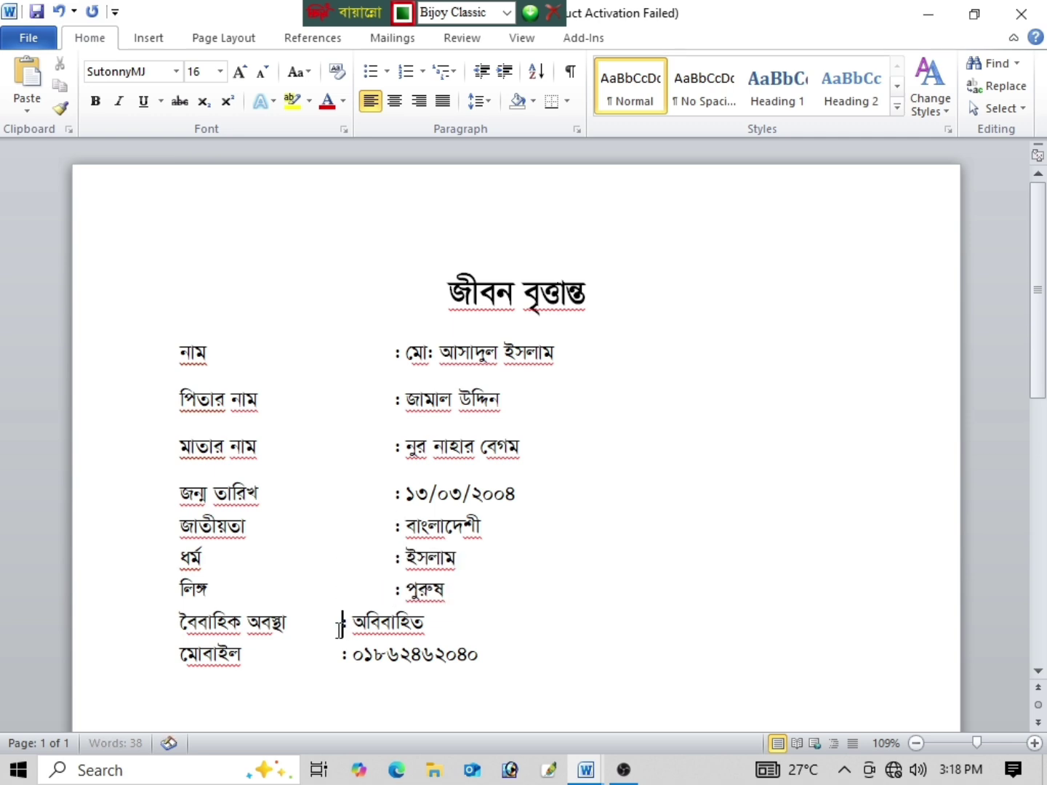
pyautogui.press('Tab')
pyautogui.click(341, 655)
pyautogui.press('Tab')
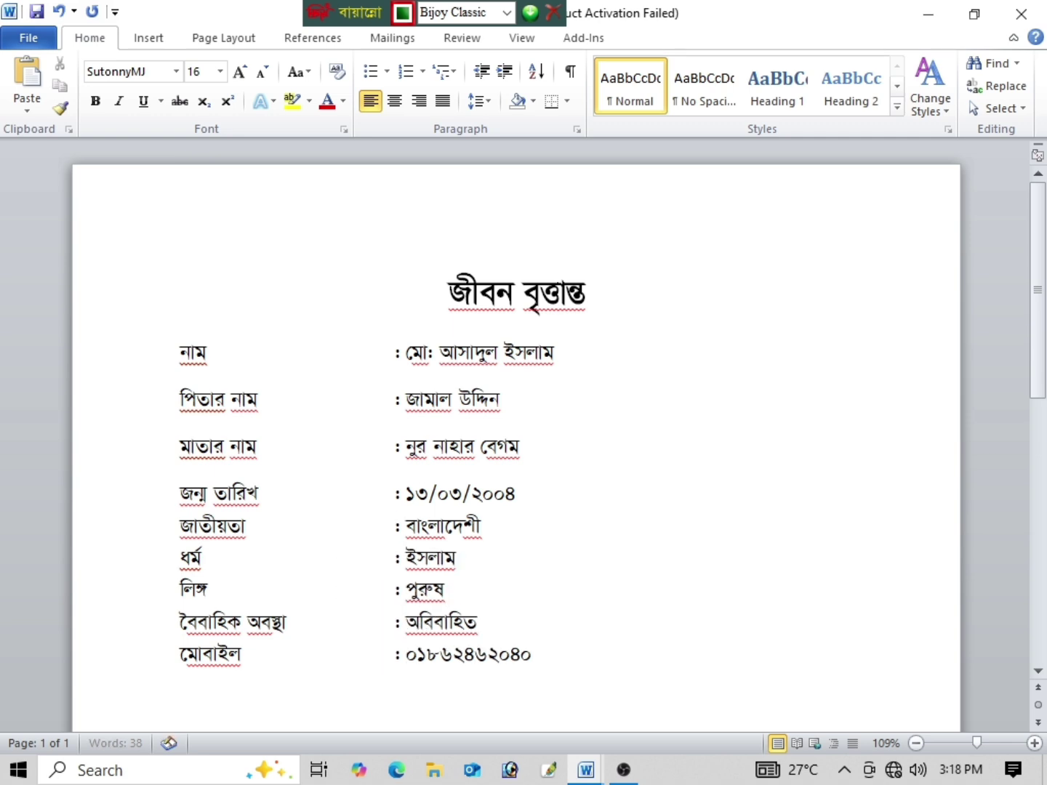
pyautogui.scroll(-1, 583, 654)
pyautogui.click(540, 546)
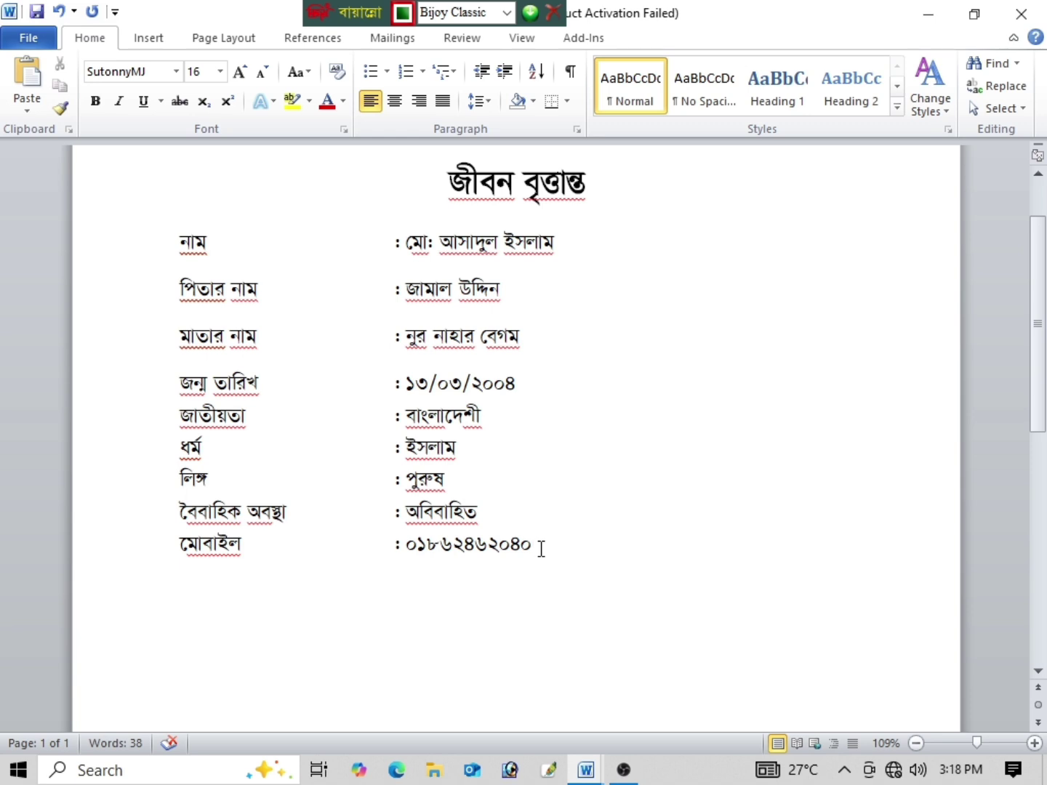
# Step: Add a স্থায়ী ঠিকানা row with the permanent address ending in পার্বত্য জেলা।
pyautogui.press('Return')
pyautogui.write('স্থা')
pyautogui.write('য়ী ঠিকান')
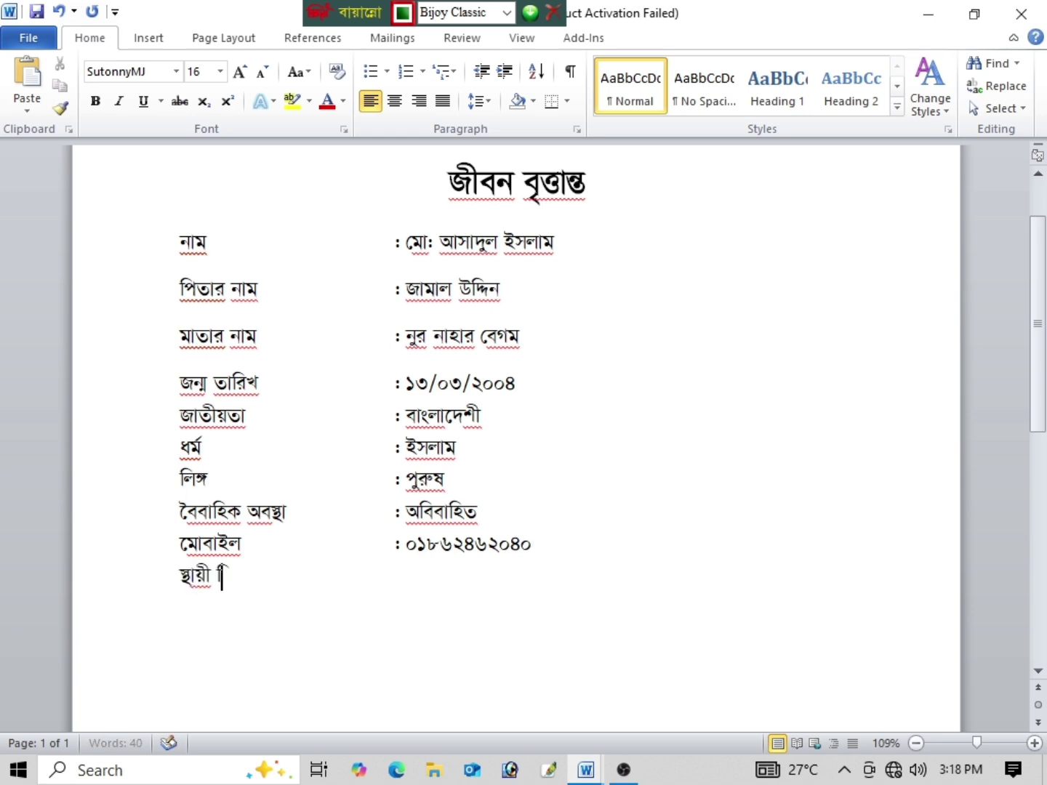
pyautogui.write('া')
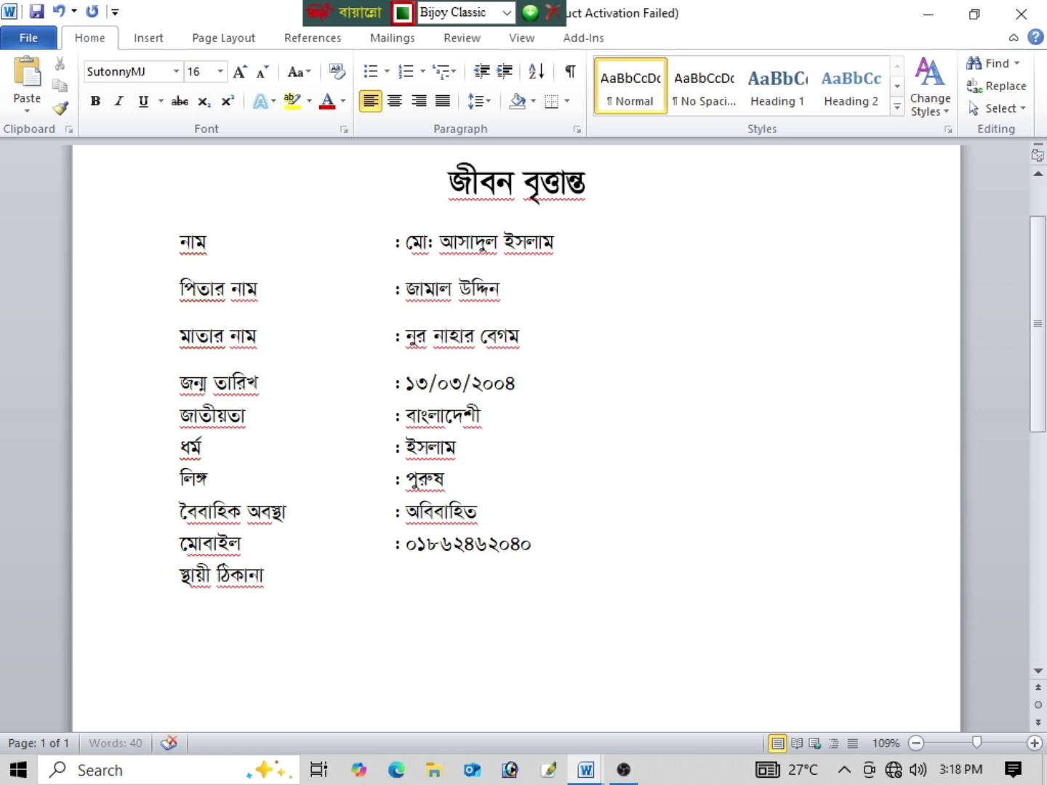
pyautogui.press('Tab')
pyautogui.press('Tab')
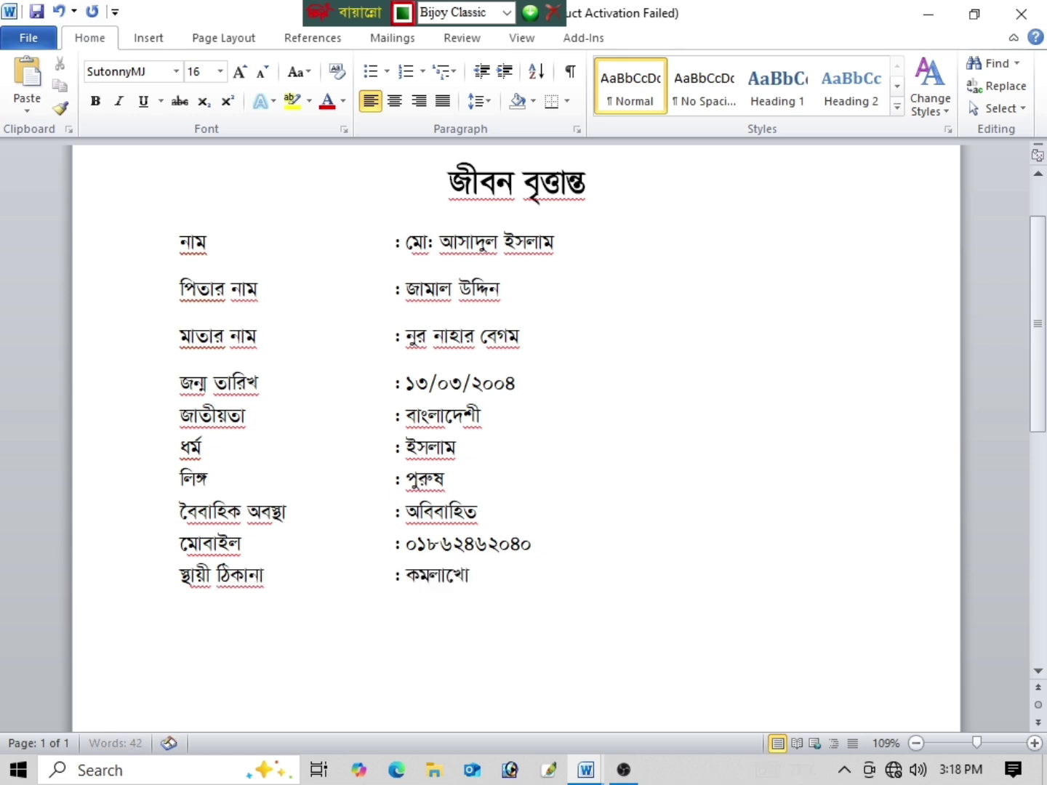
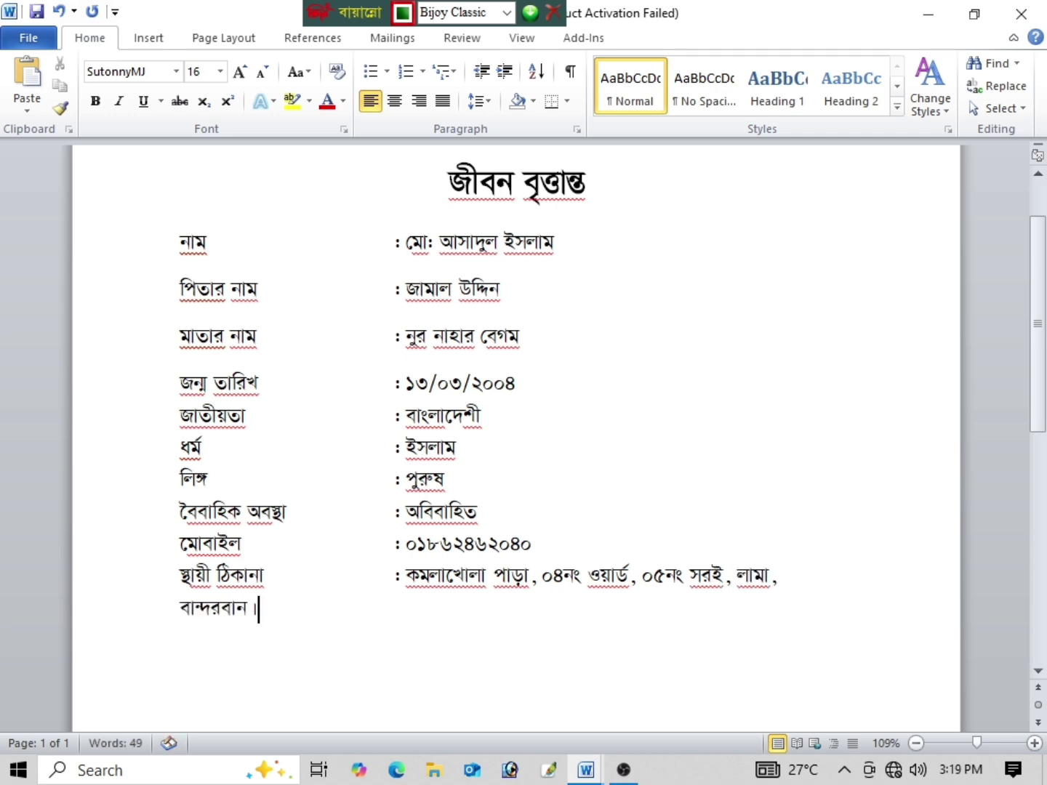
pyautogui.write('প')
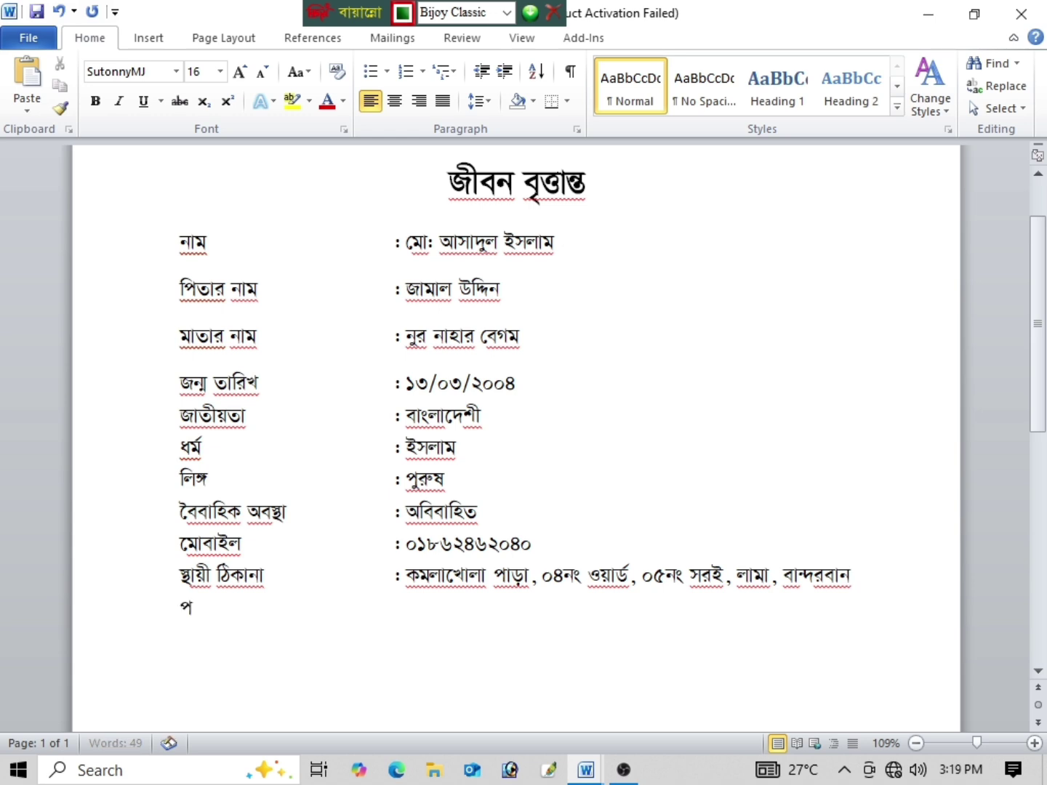
pyautogui.write('াবর্ত')
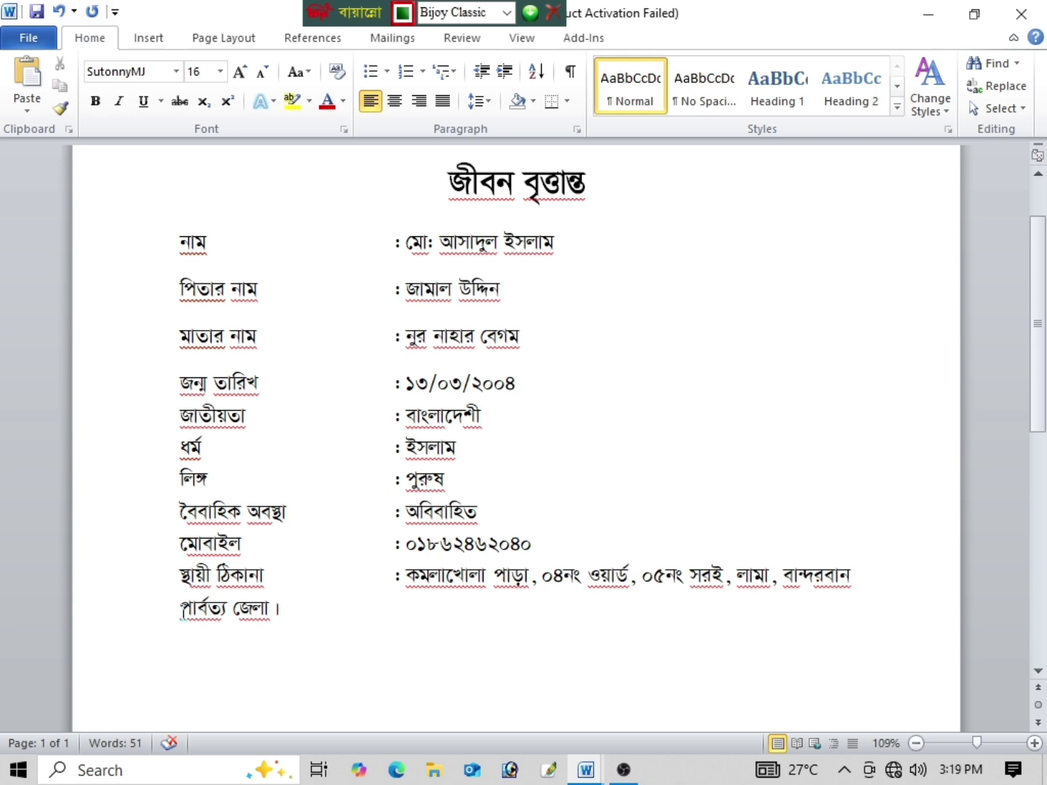
# Step: Indent the address's wrapped line under the values and realign its colon with the others
pyautogui.press('Tab')
pyautogui.press('Tab')
pyautogui.press('Tab')
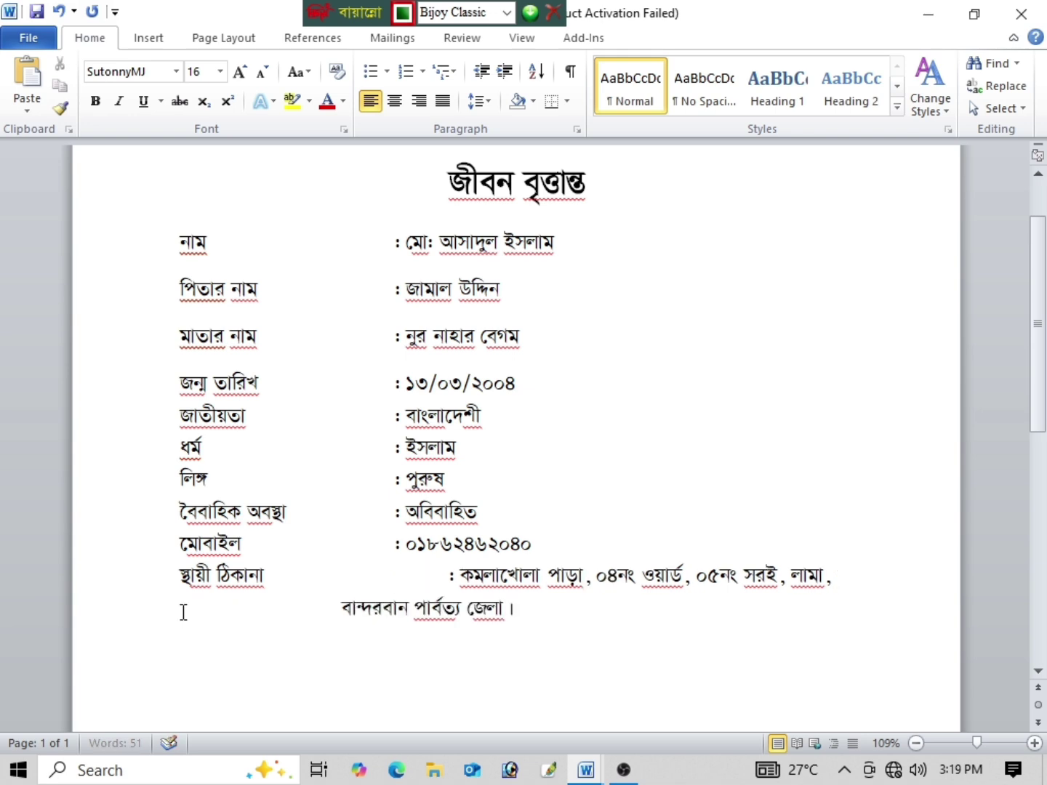
pyautogui.press('Tab')
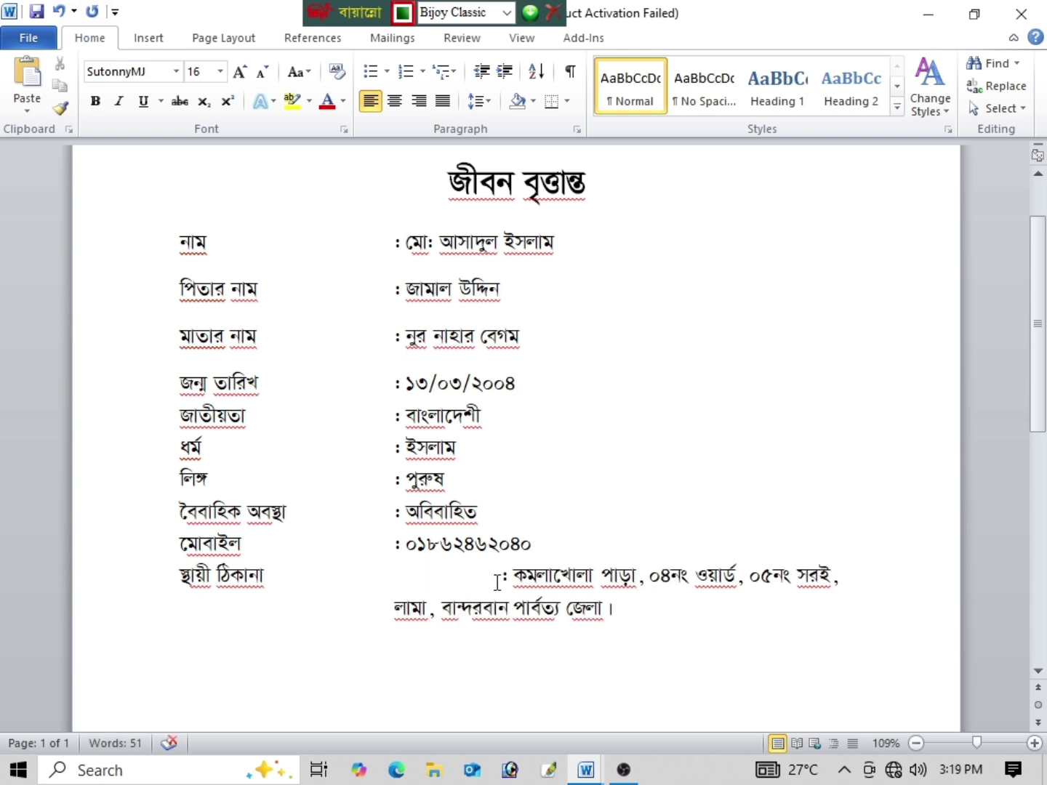
pyautogui.click(501, 579)
pyautogui.press('BackSpace')
pyautogui.press('BackSpace')
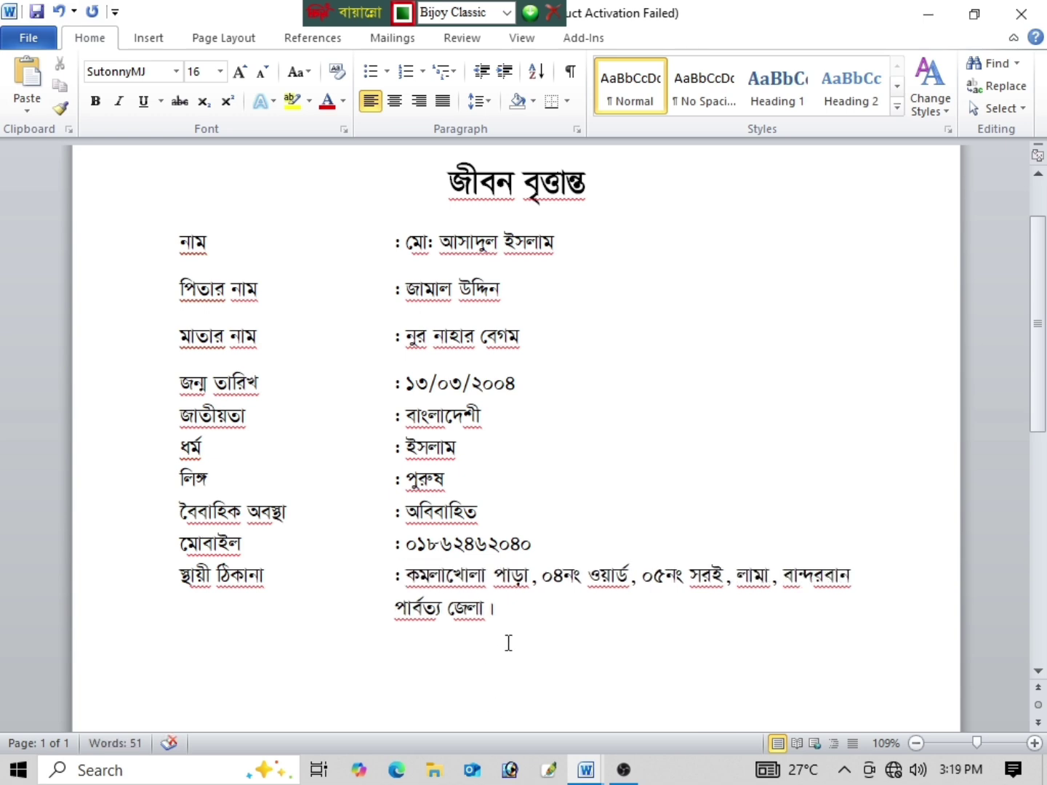
pyautogui.scroll(-3, 518, 621)
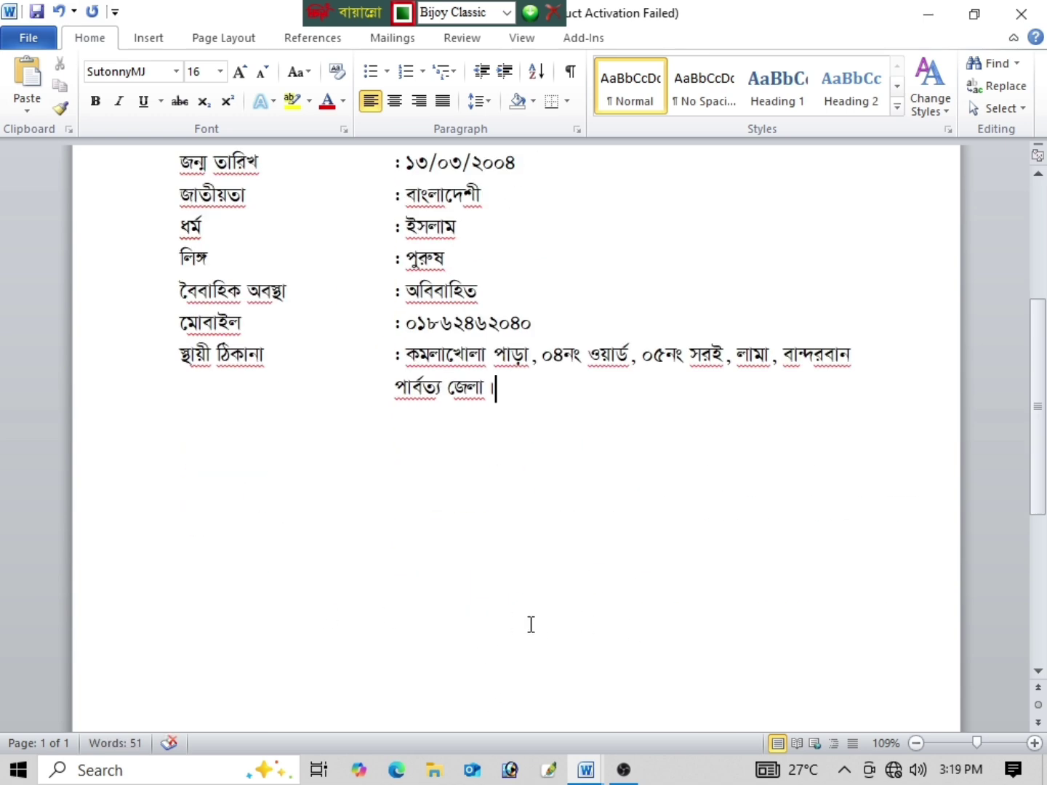
# Step: Add a বর্তমান ঠিকানা row with its colon at the value column
pyautogui.press('Down')
pyautogui.press('Down')
pyautogui.write('বতমান')
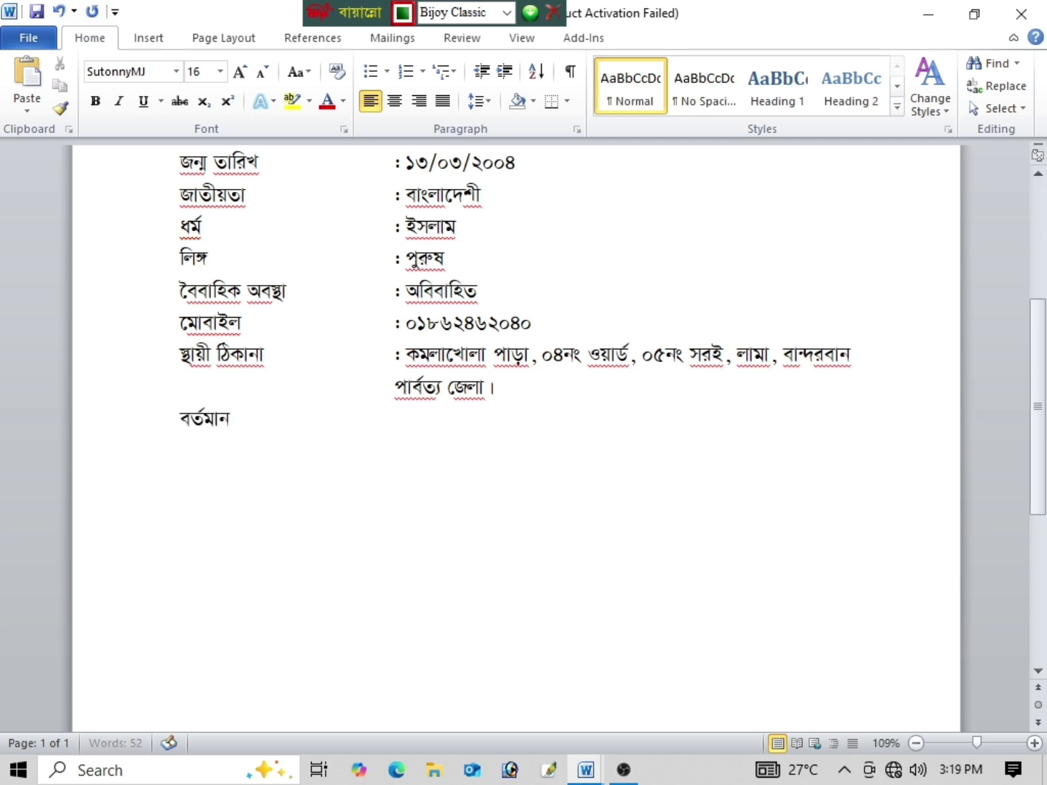
pyautogui.write(' িঠকানা')
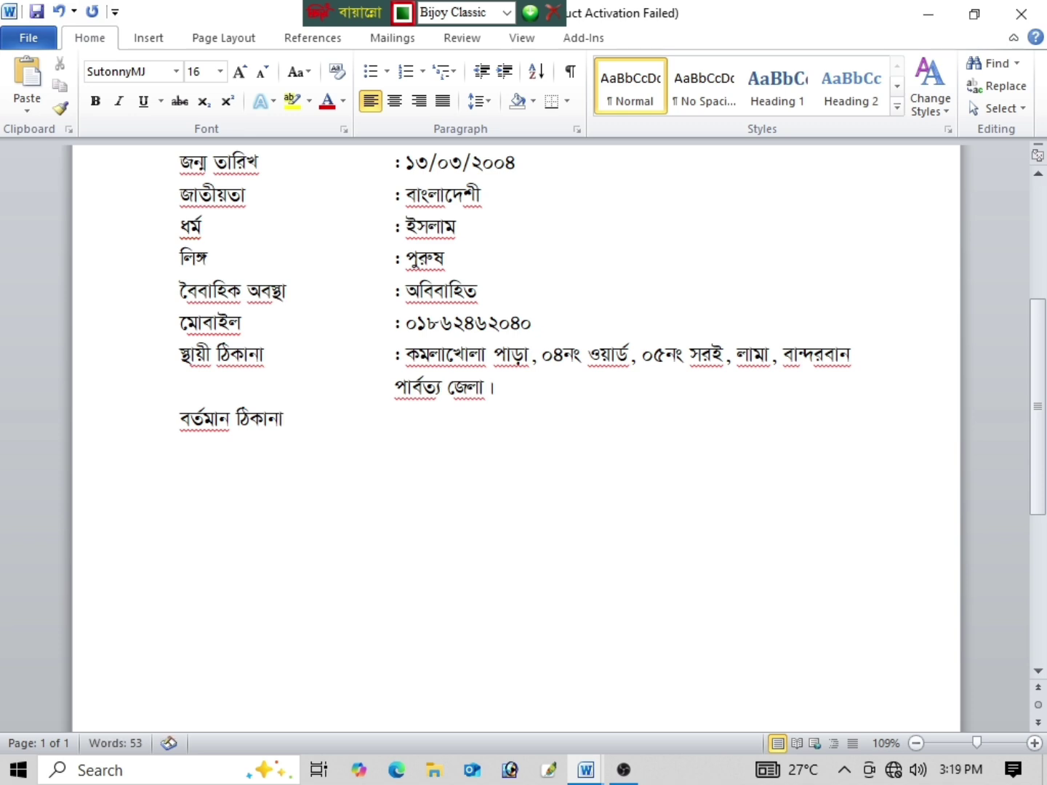
pyautogui.press('Tab')
pyautogui.write(':')
# Step: Copy the permanent address and paste it after the বর্তমান ঠিকানা colon
pyautogui.moveTo(513, 393); pyautogui.dragTo(423, 362)
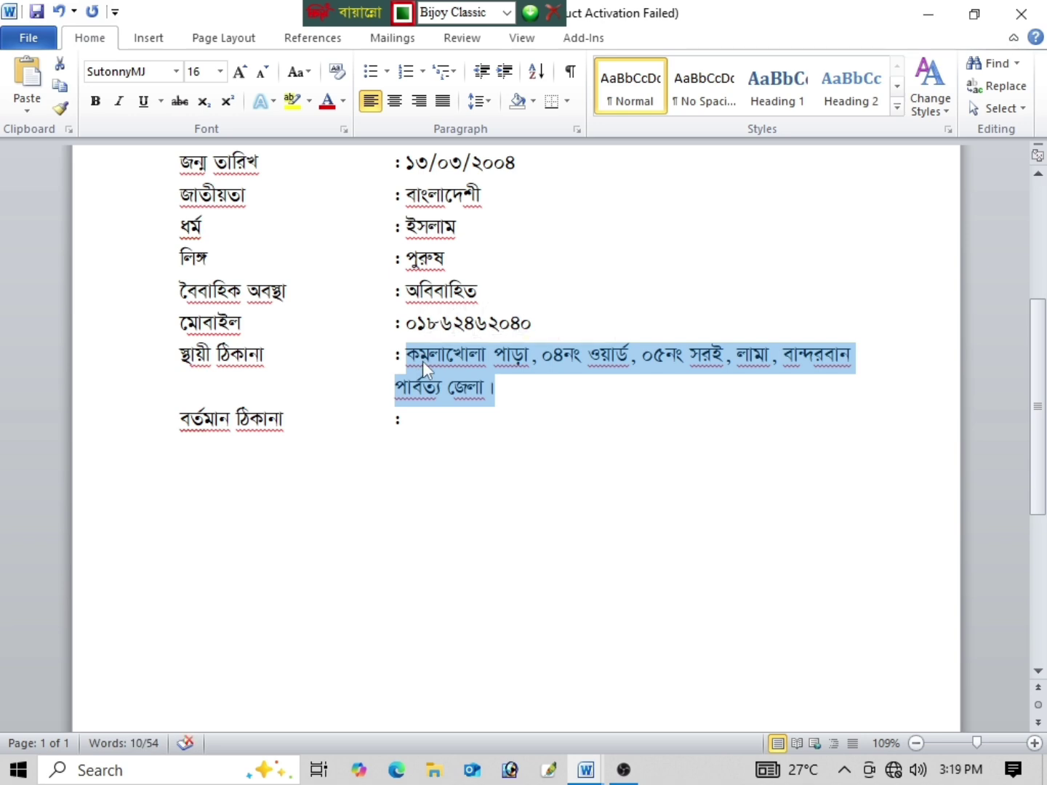
pyautogui.rightClick(420, 361)
pyautogui.click(444, 391)
pyautogui.click(420, 419)
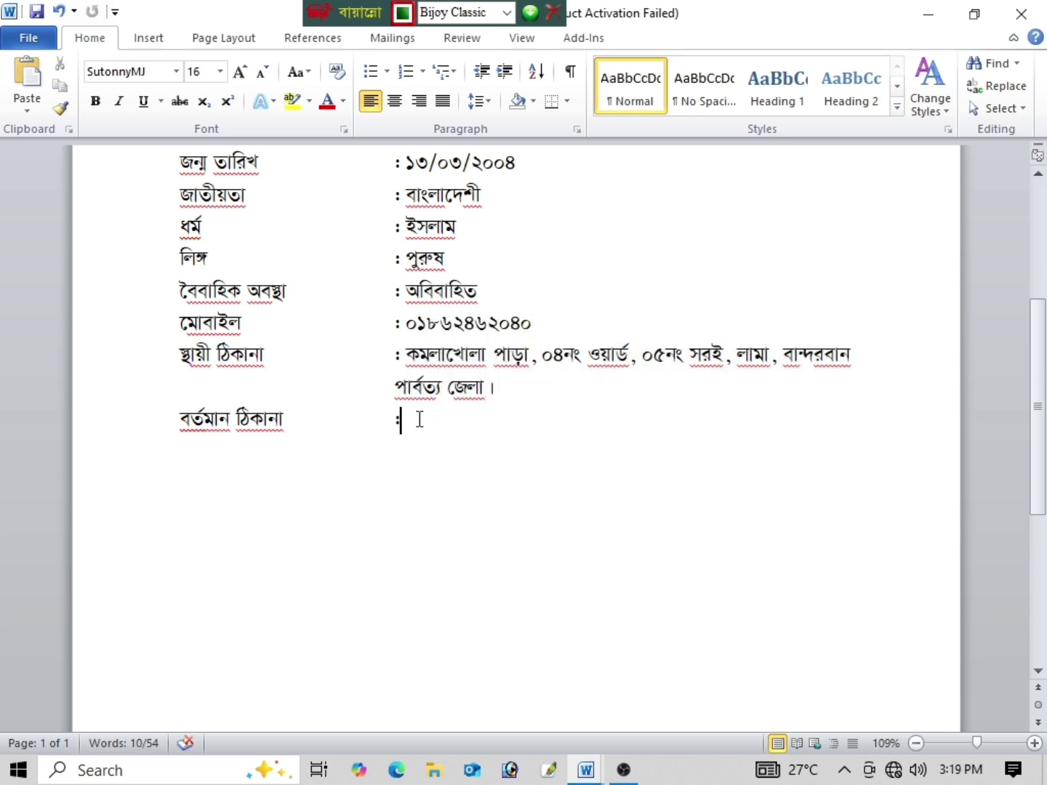
pyautogui.rightClick(419, 422)
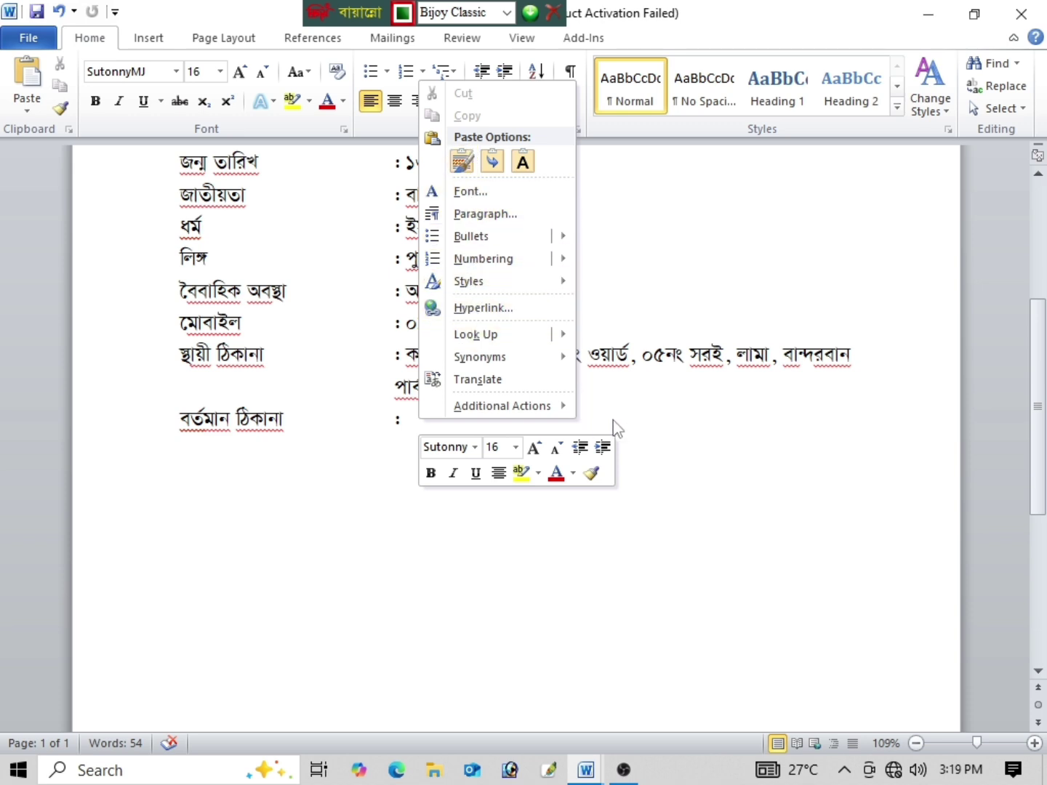
pyautogui.click(711, 435)
pyautogui.rightClick(452, 429)
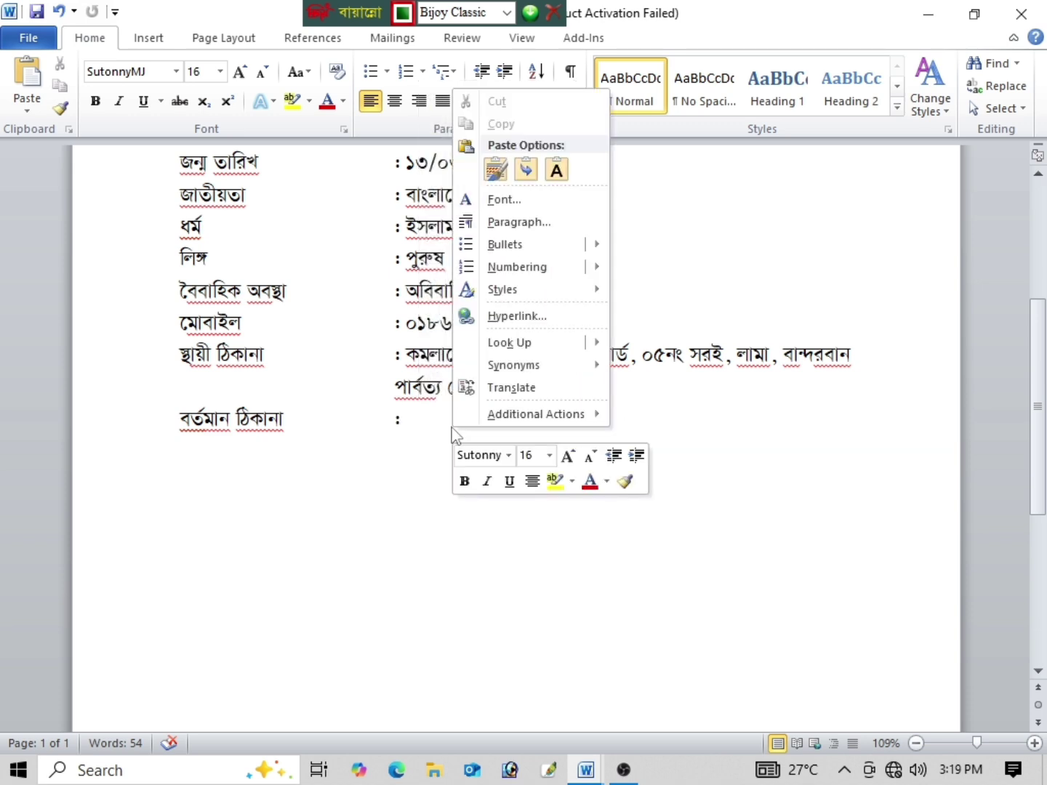
pyautogui.click(447, 491)
pyautogui.hotkey('ctrl', 'v')
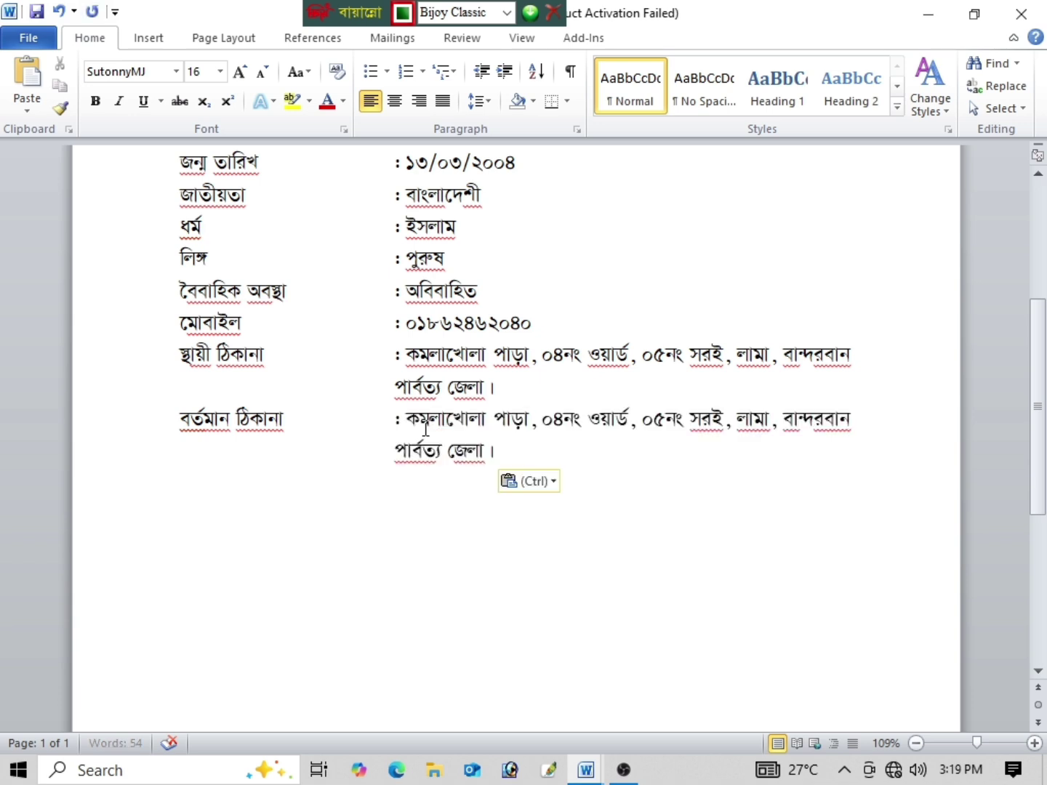
# Step: Type the row শিক্ষাগত যোগ্যতা : দশম শ্রেণি and add blank lines below it
pyautogui.scroll(-2, 605, 488)
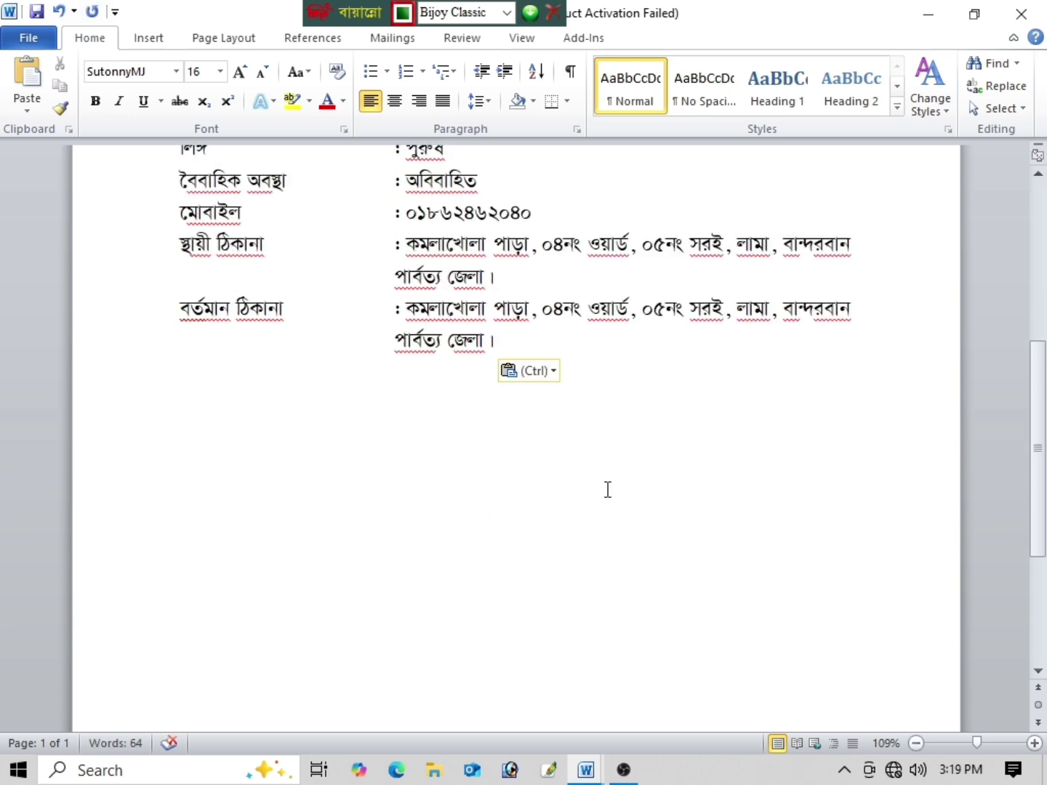
pyautogui.press('Return')
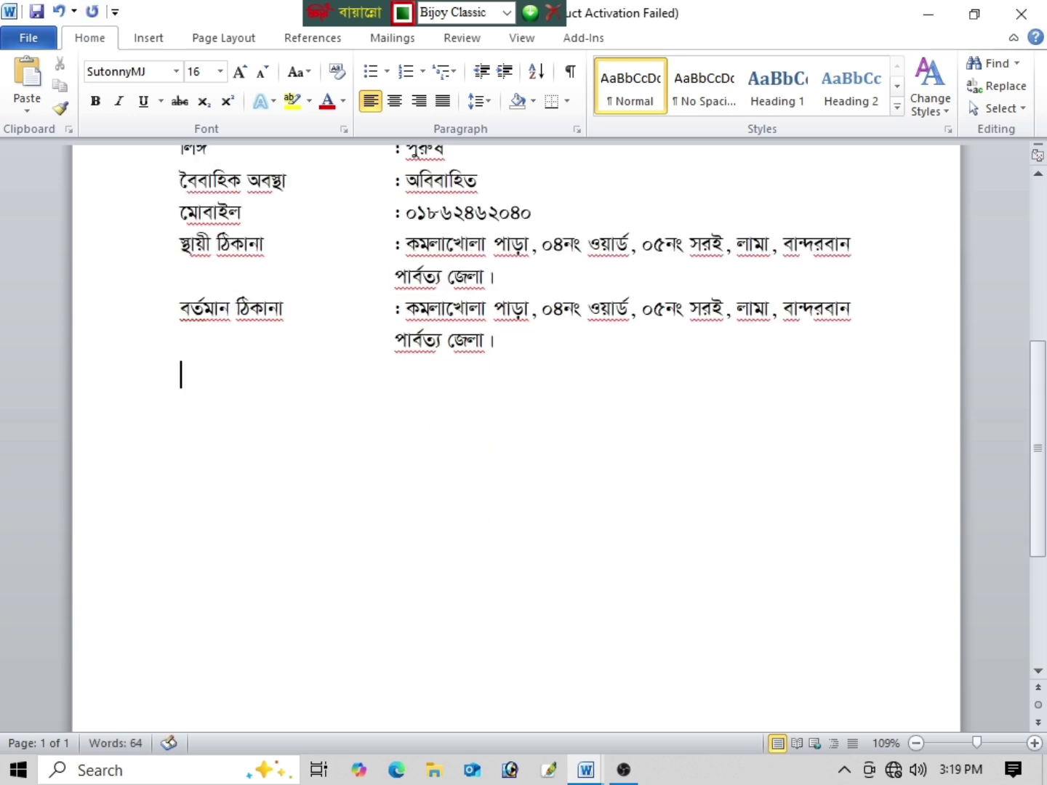
pyautogui.write('শি')
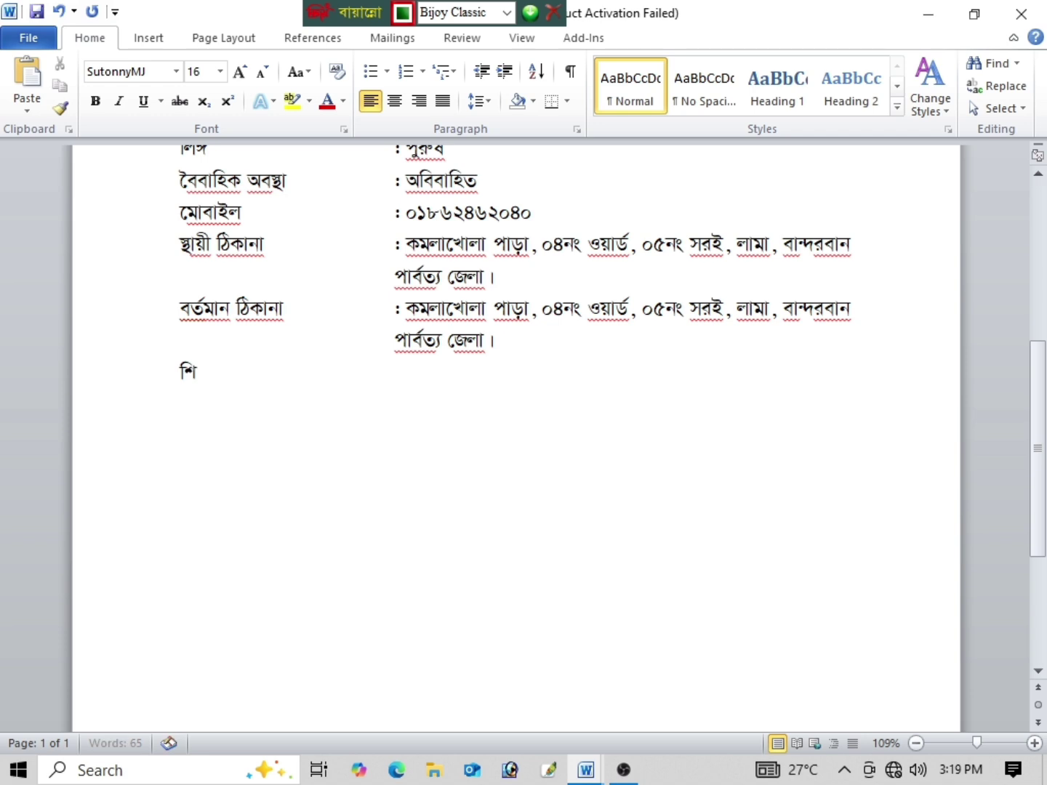
pyautogui.write('ক্ষাগত')
pyautogui.write(' যোগ্যতা')
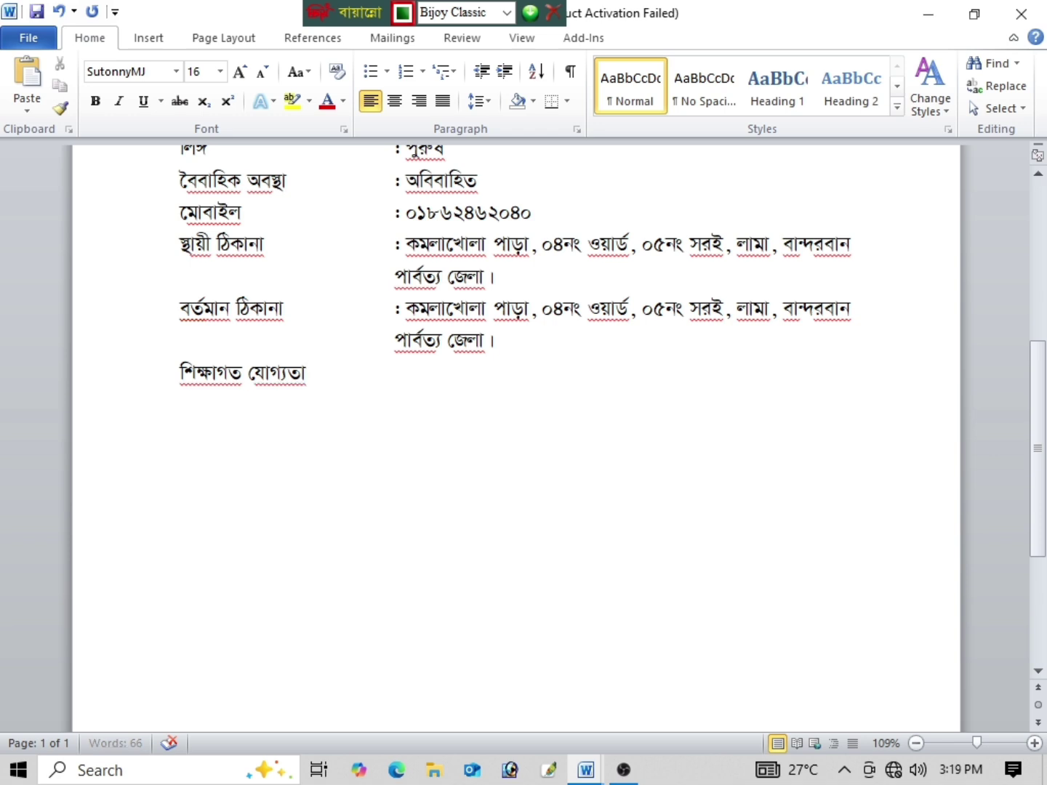
pyautogui.press('Tab')
pyautogui.write(':')
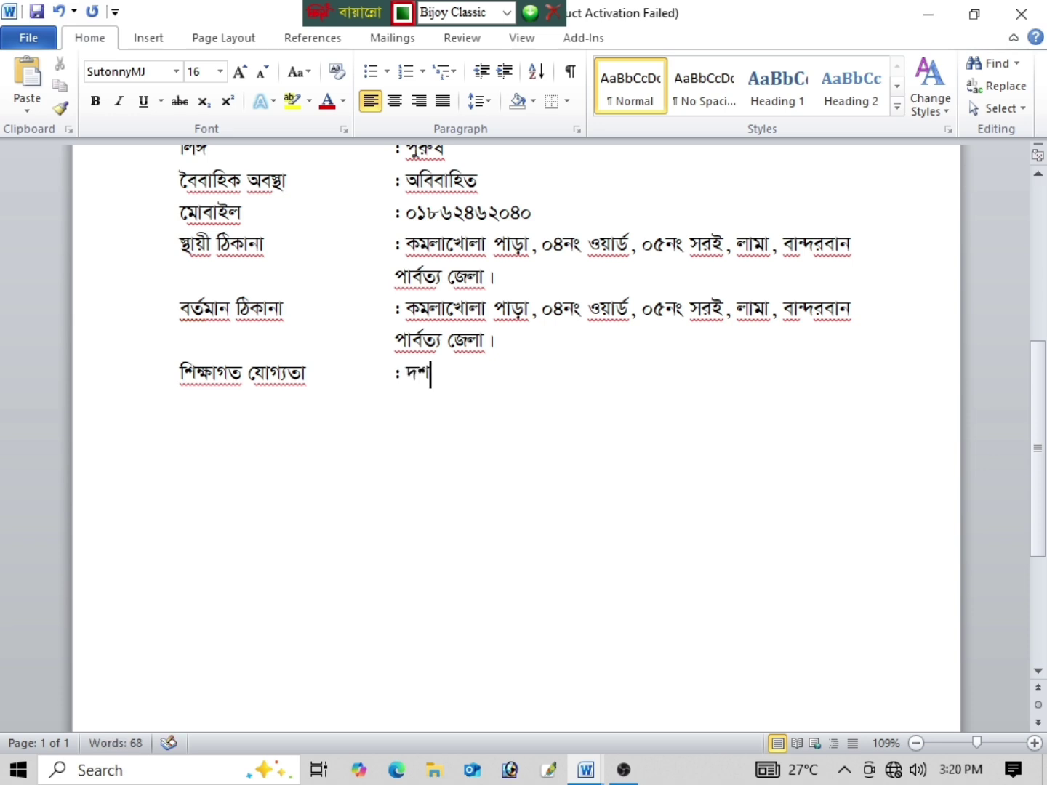
pyautogui.write('ম ে')
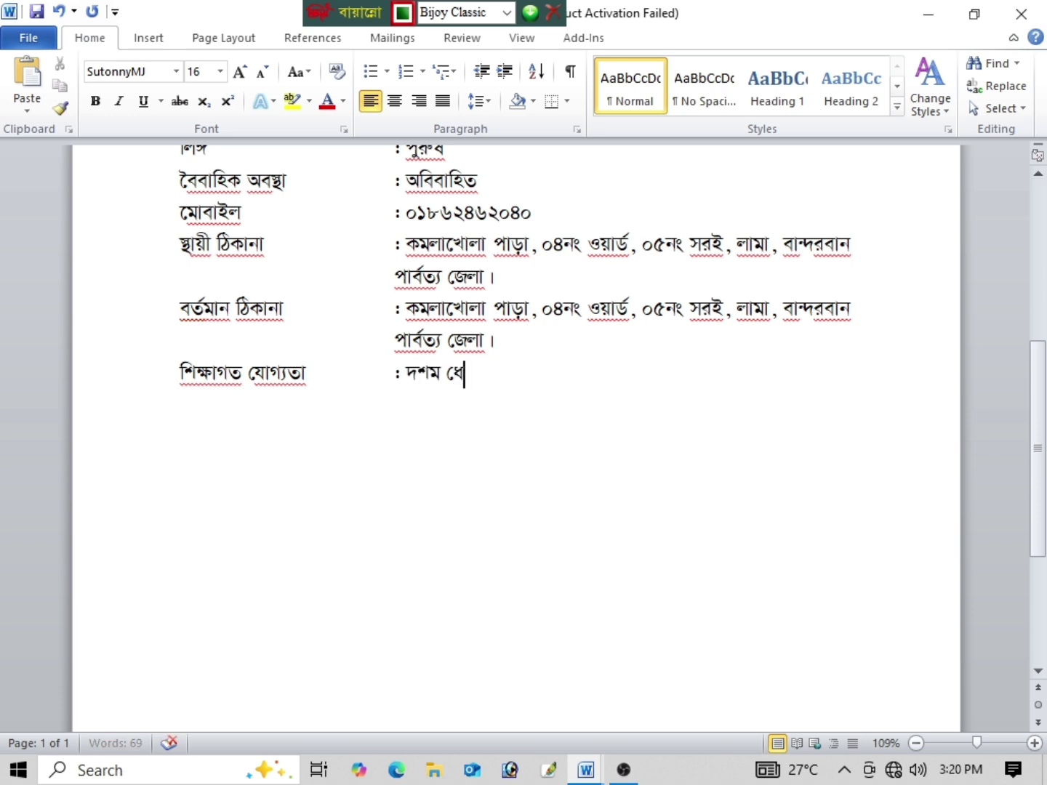
pyautogui.write('শ্র')
pyautogui.write('িণ')
pyautogui.press('Return')
pyautogui.press('Return')
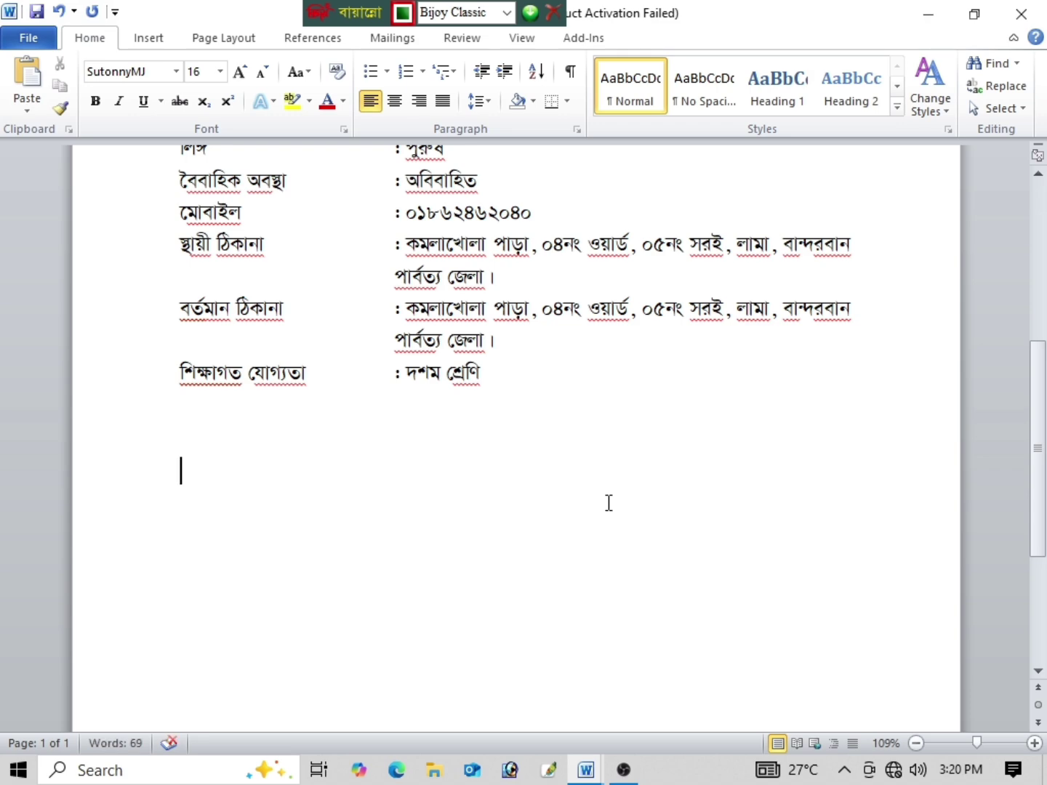
# Step: Type the date line তারিখ: ০১/০১/২০২৫ইং, then add a tab gap and clear stray letters
pyautogui.scroll(5, 607, 501)
pyautogui.scroll(-5, 584, 494)
pyautogui.press('Return')
pyautogui.write('kfdvJ|')
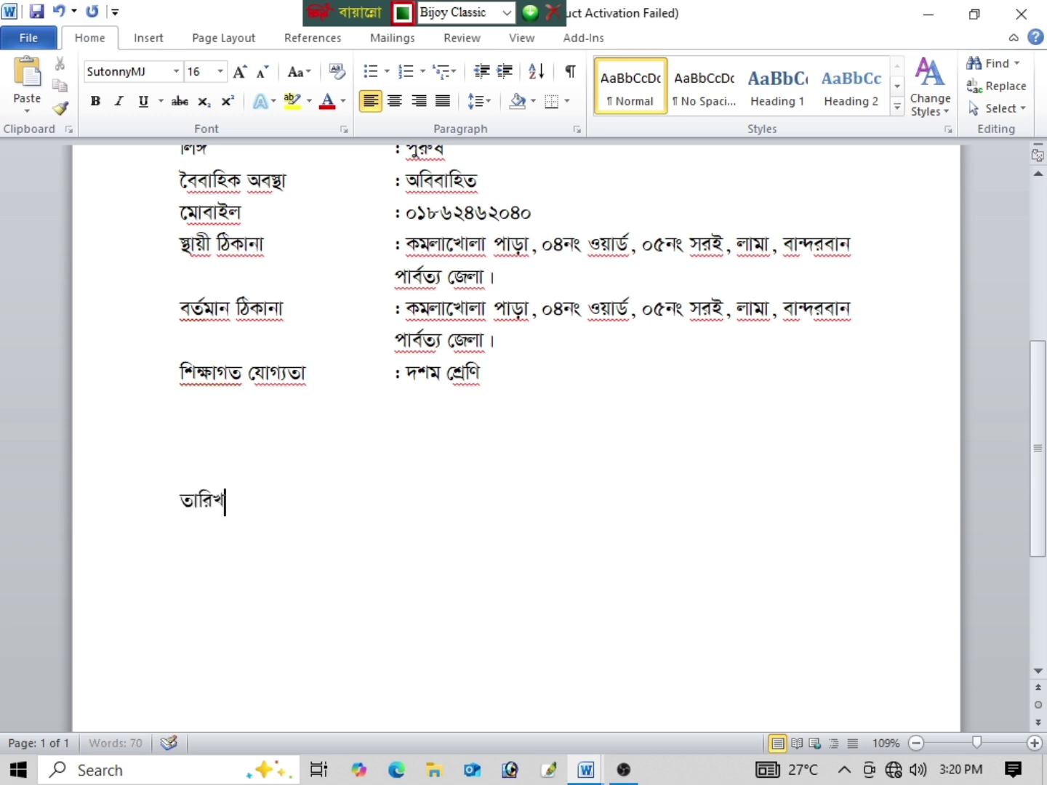
pyautogui.write(' 01/01/2025')
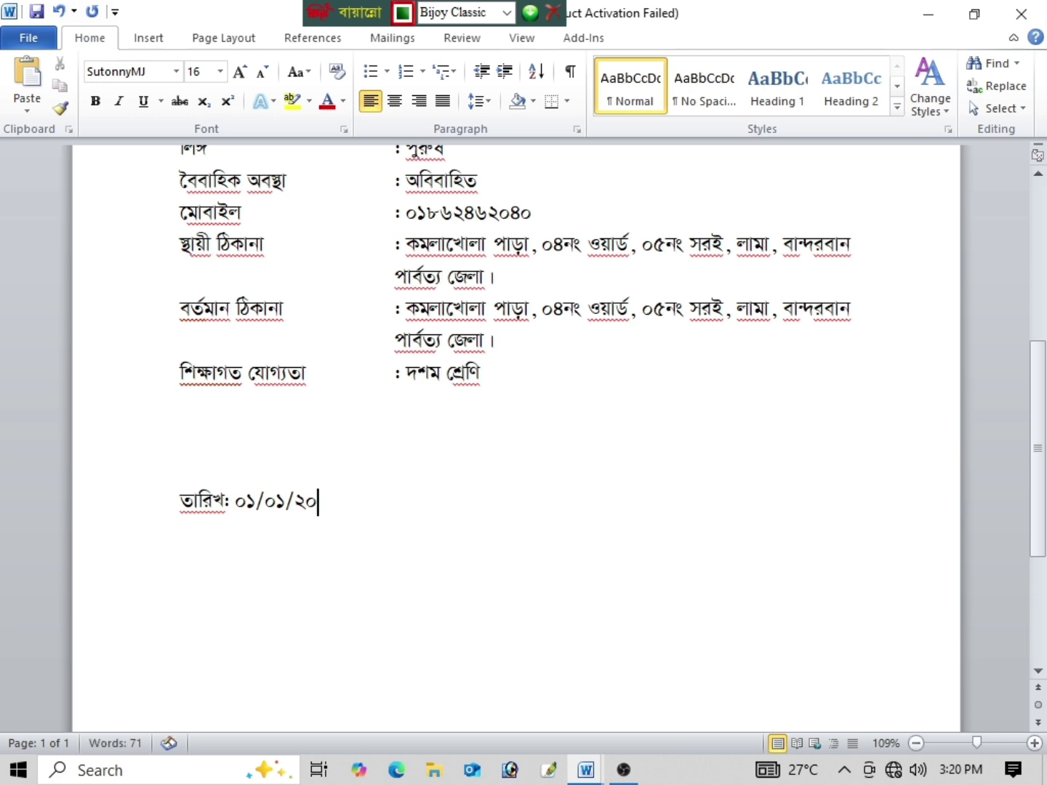
pyautogui.write('gd\\')
pyautogui.press('Return')
pyautogui.press('BackSpace')
pyautogui.press('Tab')
pyautogui.write('মো')
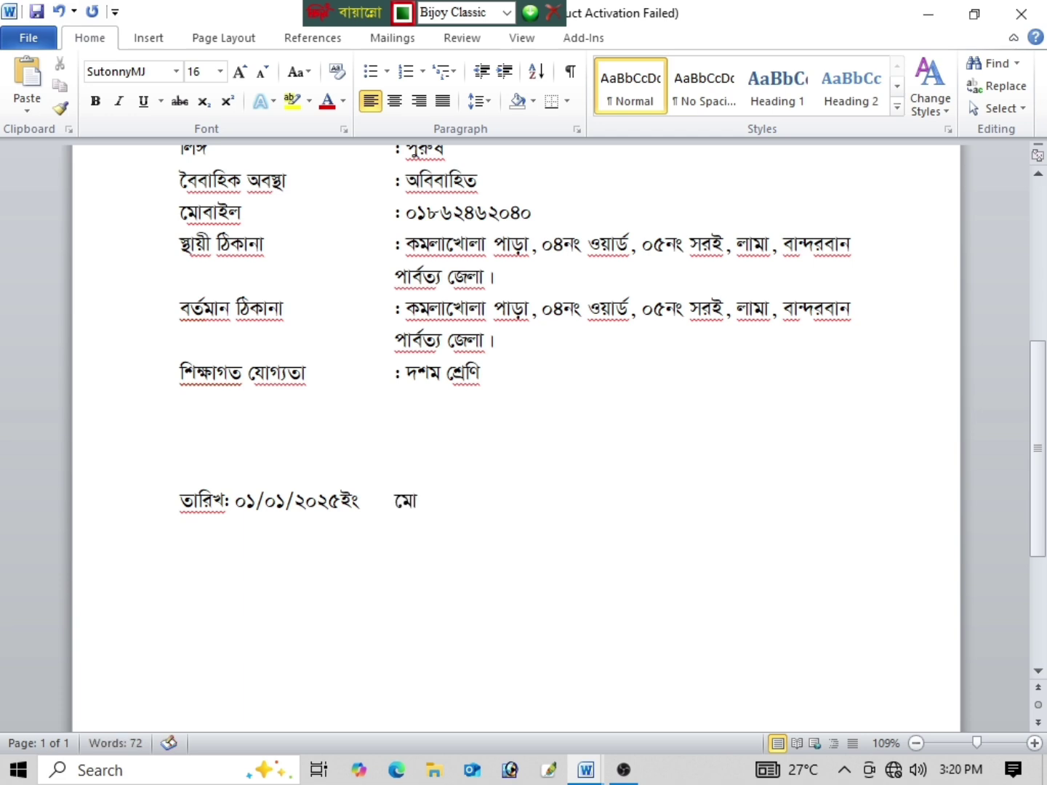
pyautogui.press('BackSpace')
pyautogui.press('BackSpace')
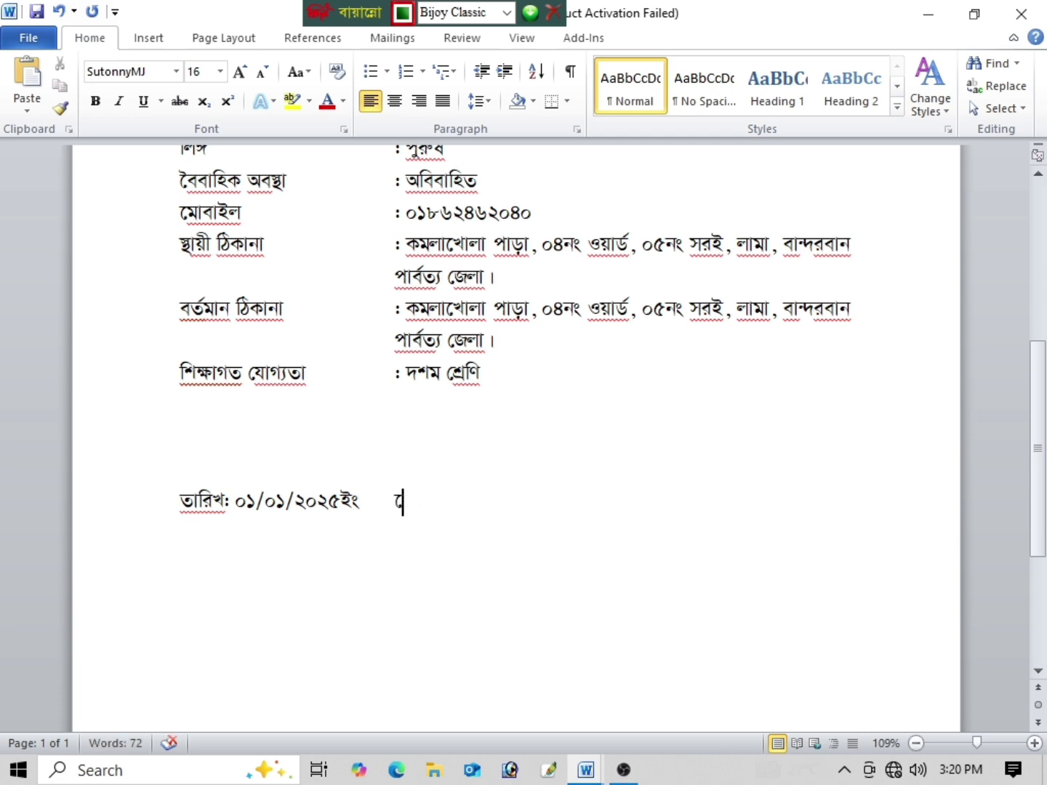
pyautogui.press('BackSpace')
# Step: Copy বিনীত নিবেদন from the other resume's signature box, paste it, then undo the paste
pyautogui.moveTo(590, 772)
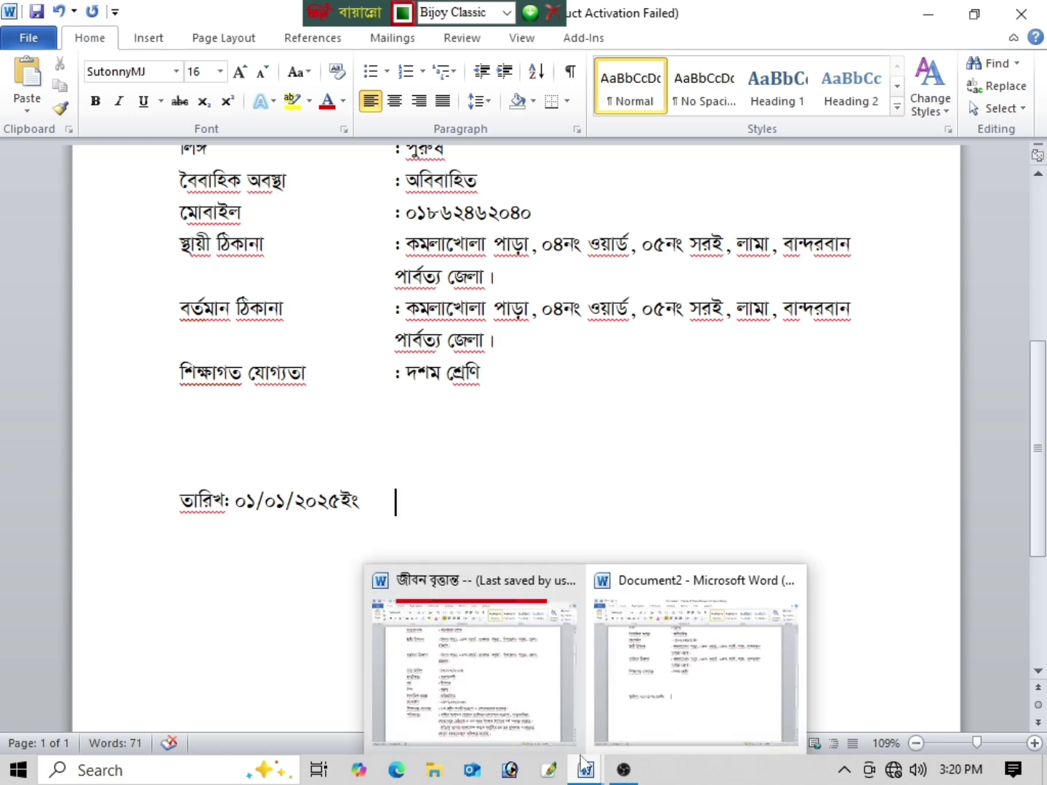
pyautogui.click(527, 705)
pyautogui.scroll(-5, 655, 547)
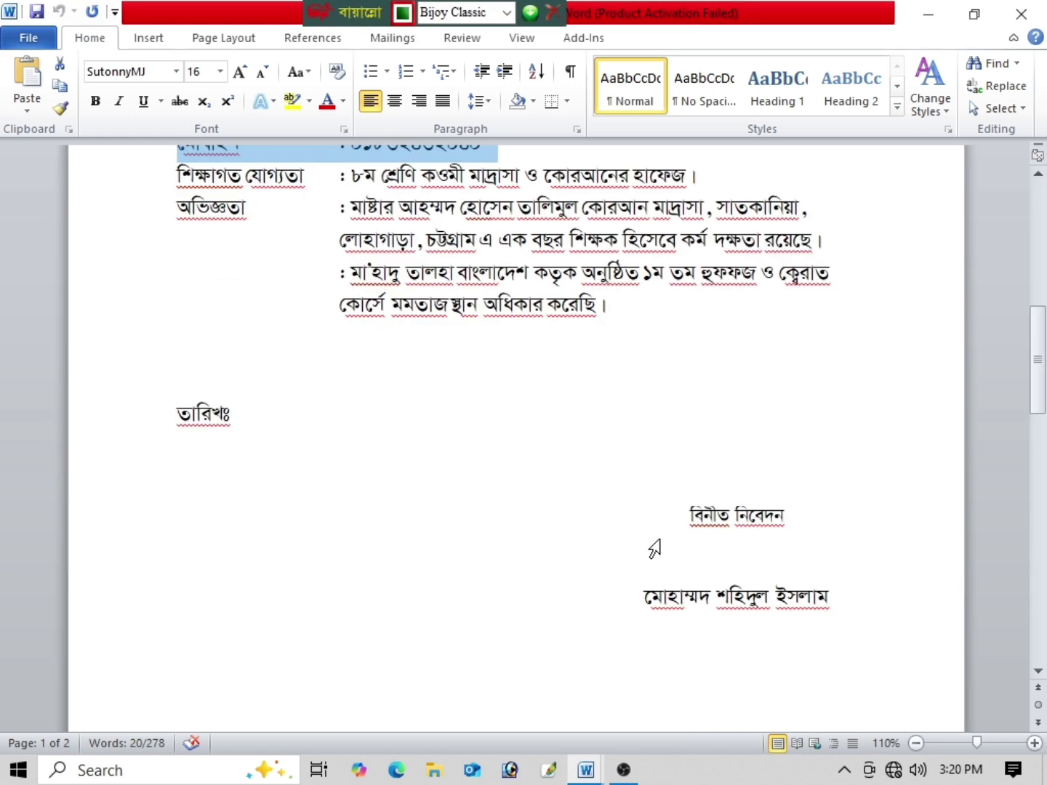
pyautogui.moveTo(797, 412); pyautogui.dragTo(626, 413)
pyautogui.hotkey('ctrl', 'c')
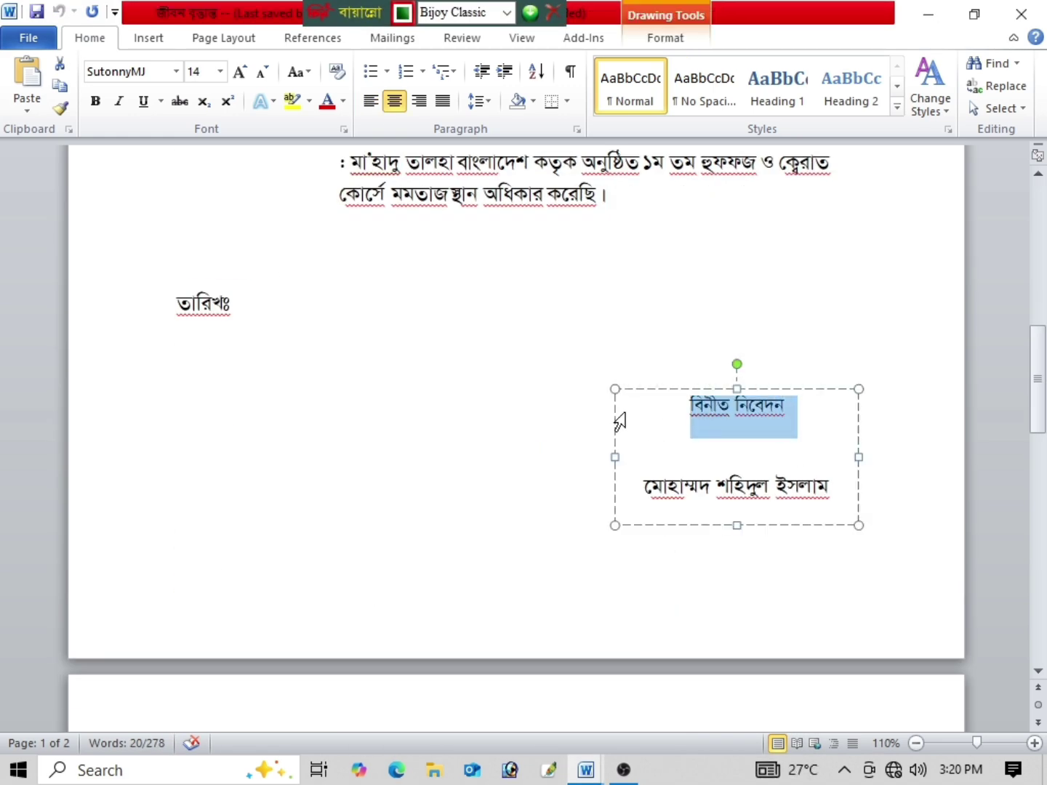
pyautogui.moveTo(596, 782)
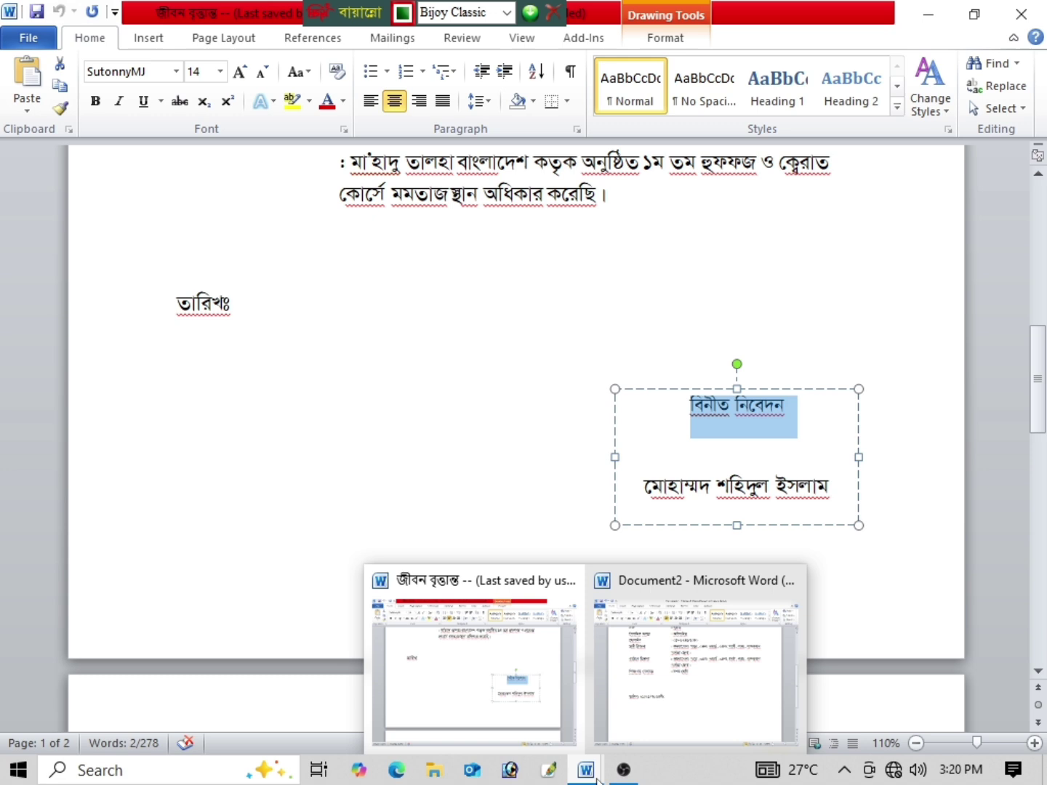
pyautogui.click(631, 702)
pyautogui.hotkey('ctrl', 'v')
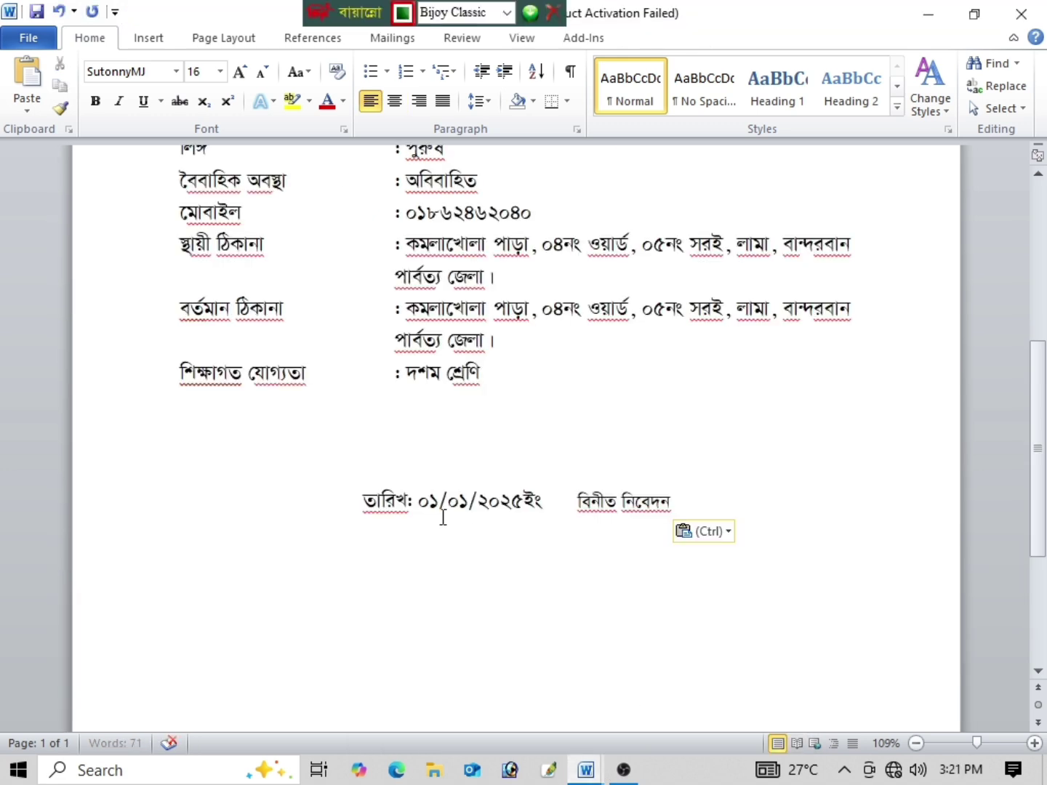
pyautogui.hotkey('ctrl', 'z')
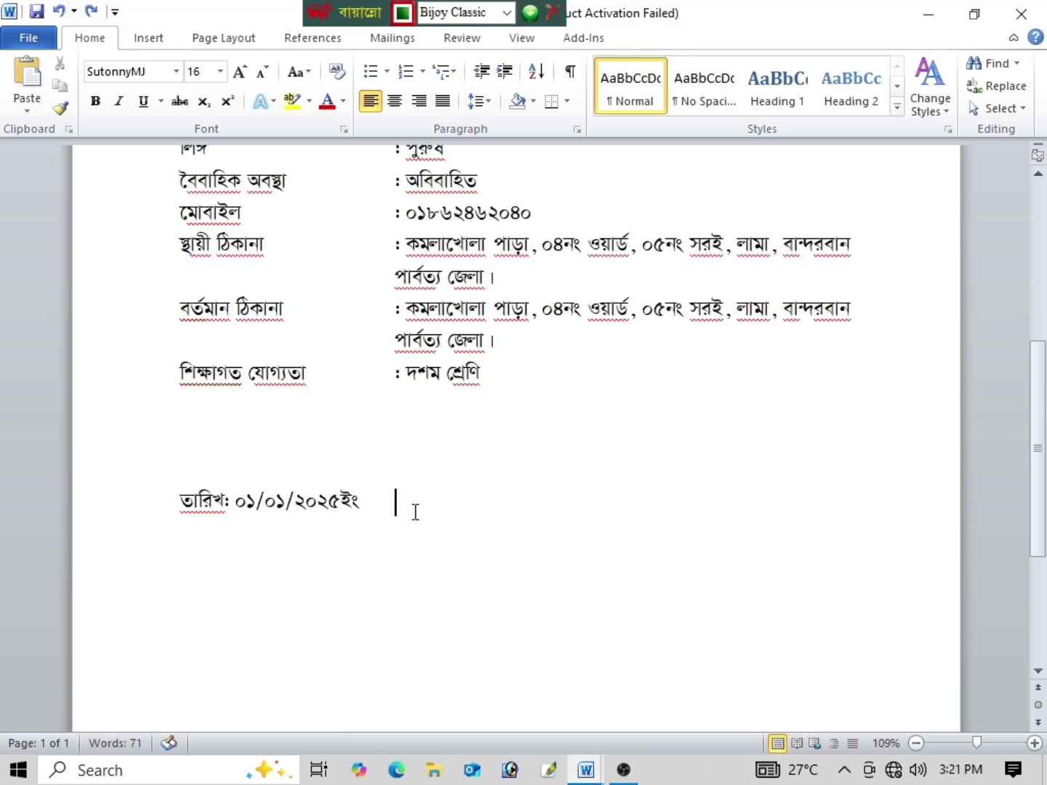
# Step: Type বিনীত নিবেদন after the date and start the applicant's name two lines below
pyautogui.press('Tab')
pyautogui.write('বিনীত নিবেদন')
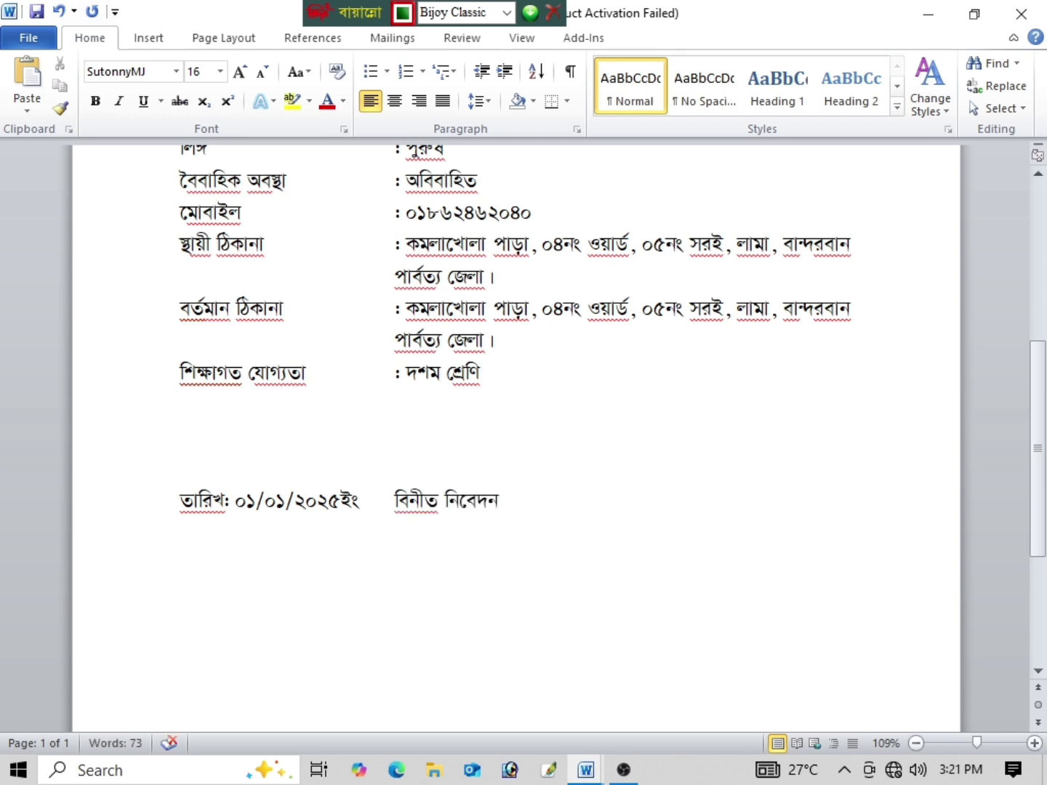
pyautogui.press('Return')
pyautogui.write('মো')
pyautogui.press('BackSpace')
pyautogui.press('BackSpace')
pyautogui.press('BackSpace')
pyautogui.press('Return')
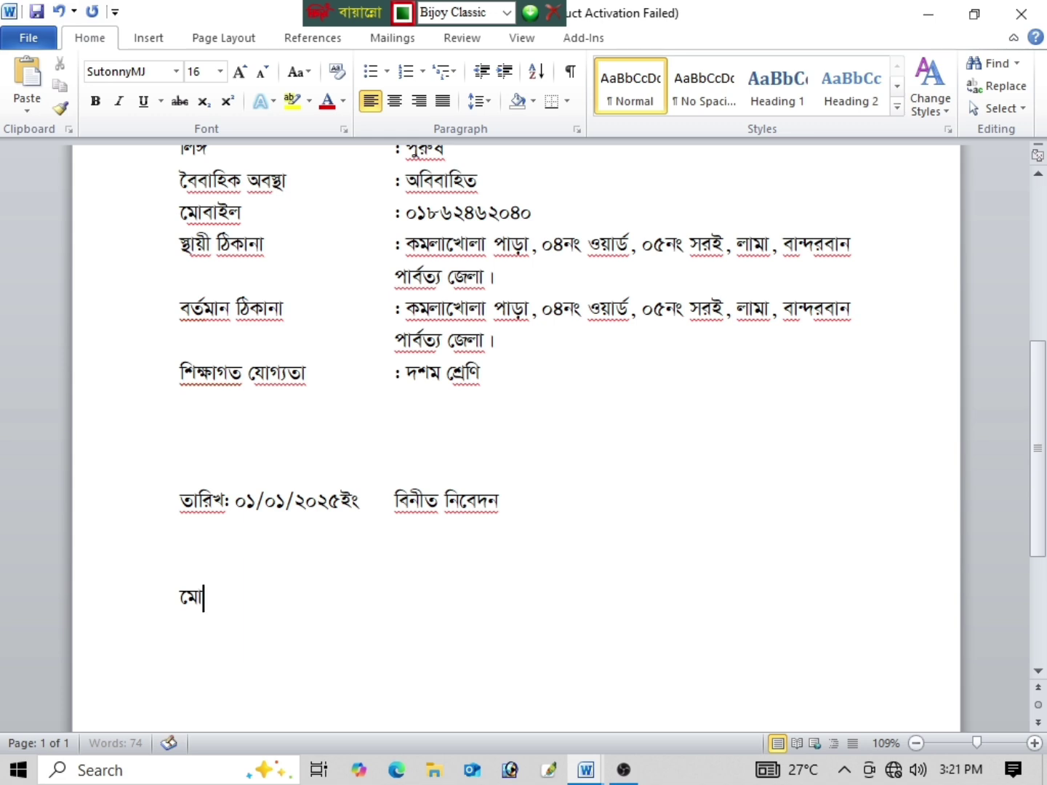
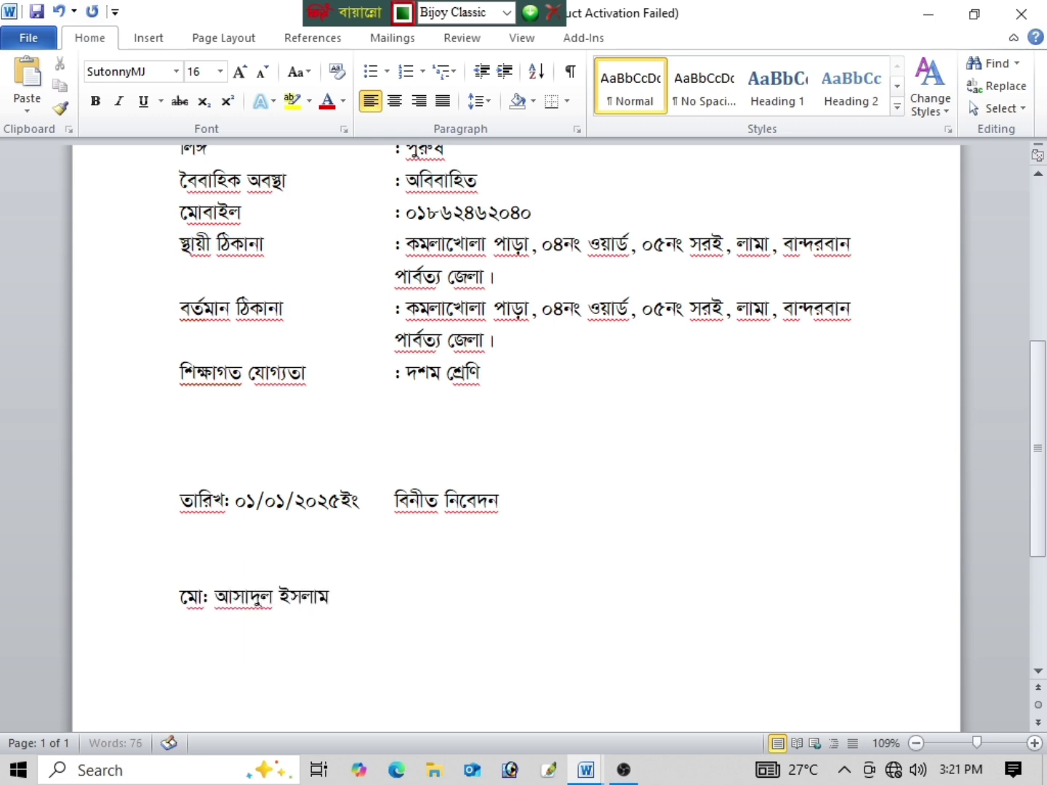
# Step: Indent the বিনীত নিবেদন closing and name lines further right with tabs
pyautogui.moveTo(360, 599); pyautogui.dragTo(161, 593)
pyautogui.click(276, 615)
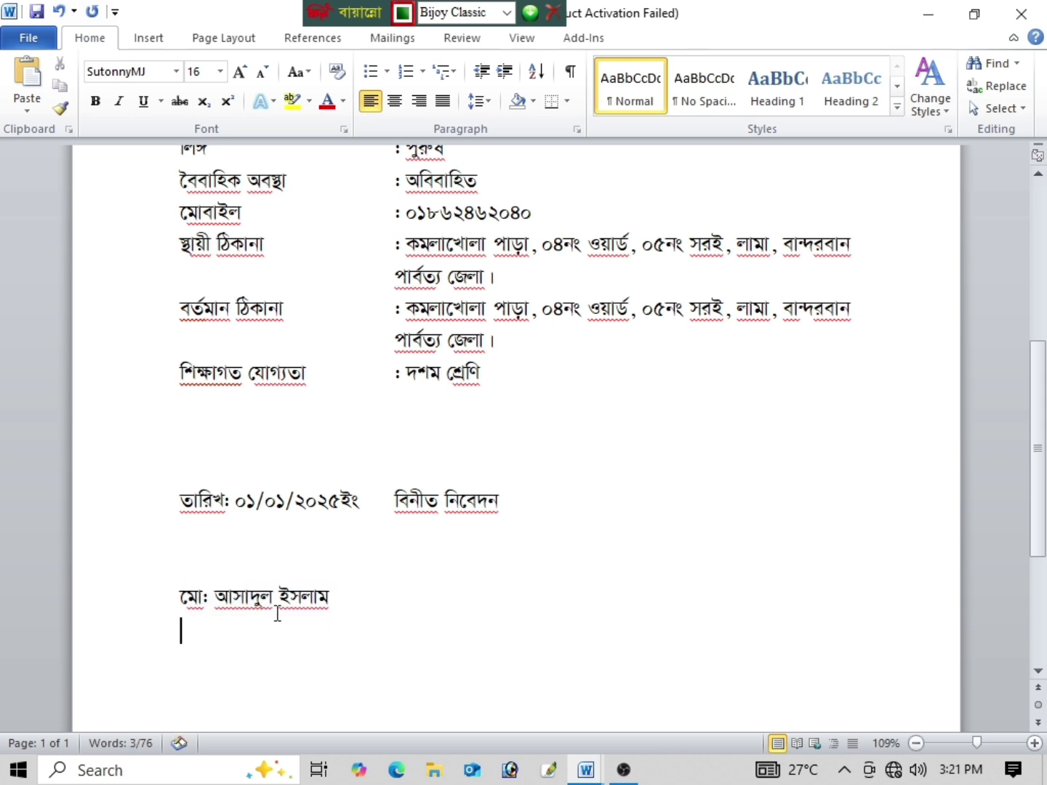
pyautogui.click(177, 601)
pyautogui.press('Tab')
pyautogui.press('Tab')
pyautogui.press('Tab')
pyautogui.press('Tab')
pyautogui.press('Tab')
pyautogui.press('Tab')
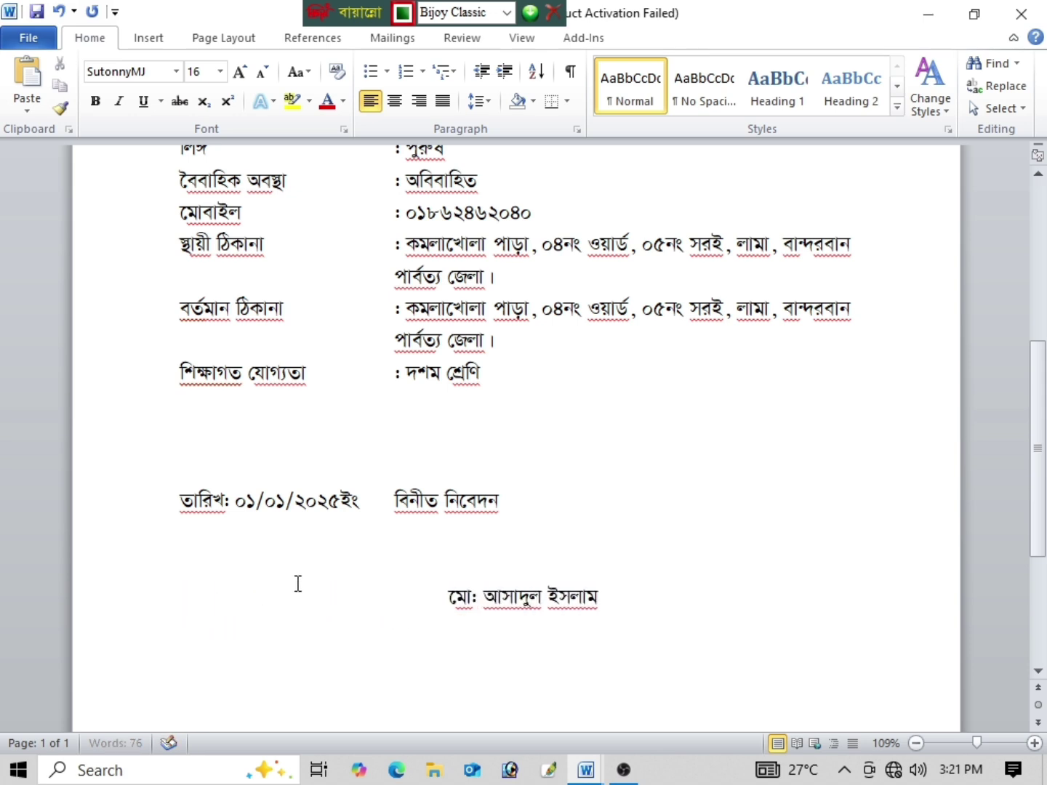
pyautogui.click(391, 500)
pyautogui.press('Tab')
pyautogui.press('Tab')
pyautogui.press('Tab')
pyautogui.press('Tab')
pyautogui.press('Tab')
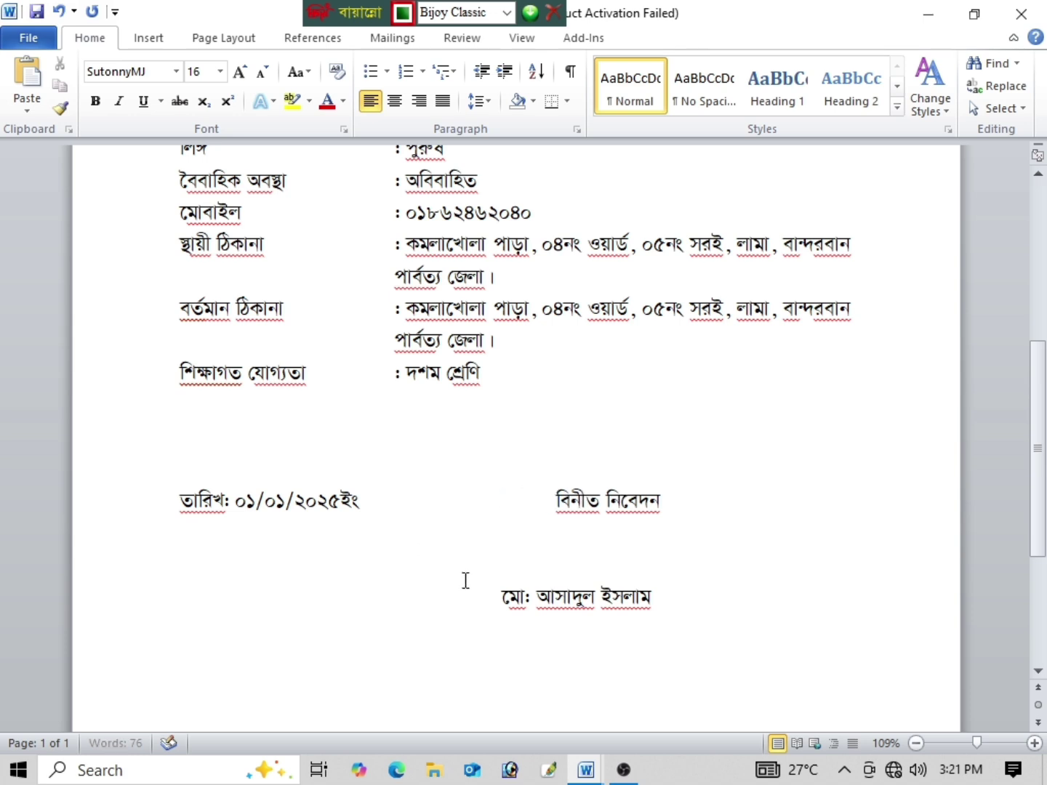
pyautogui.click(487, 595)
pyautogui.press('Tab')
pyautogui.press('Tab')
pyautogui.press('Tab')
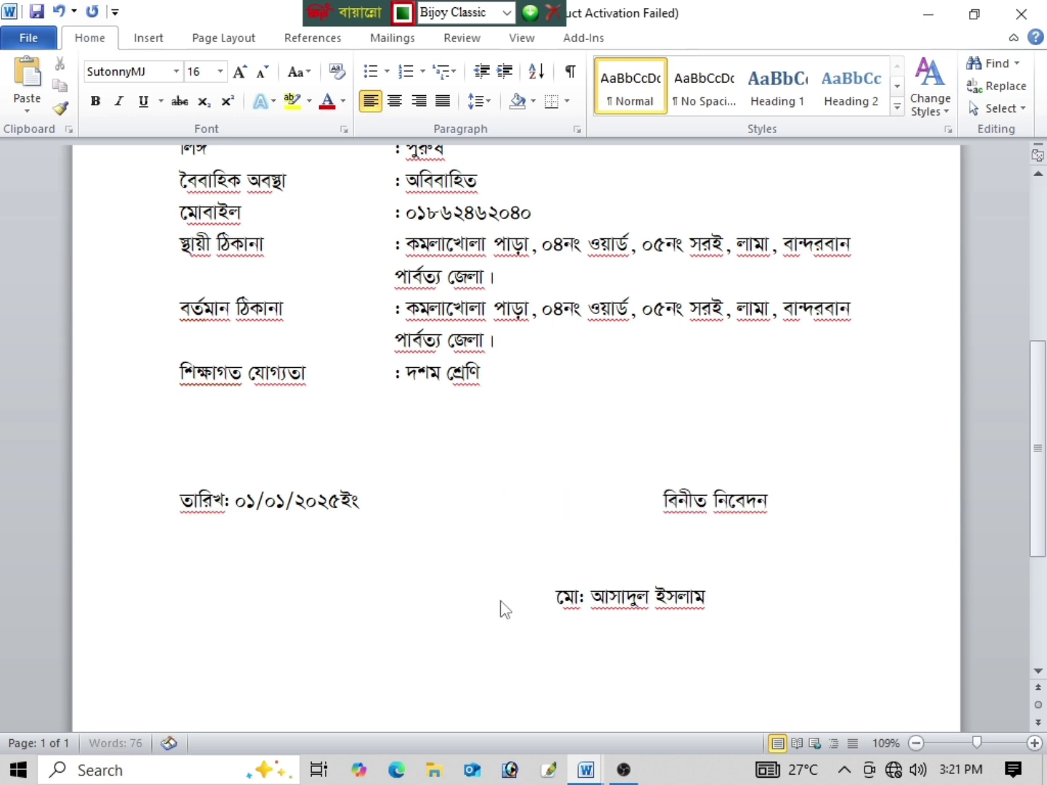
# Step: Delete the বিনীত নিবেদন closing and name lines, leaving the date line last
pyautogui.click(660, 501)
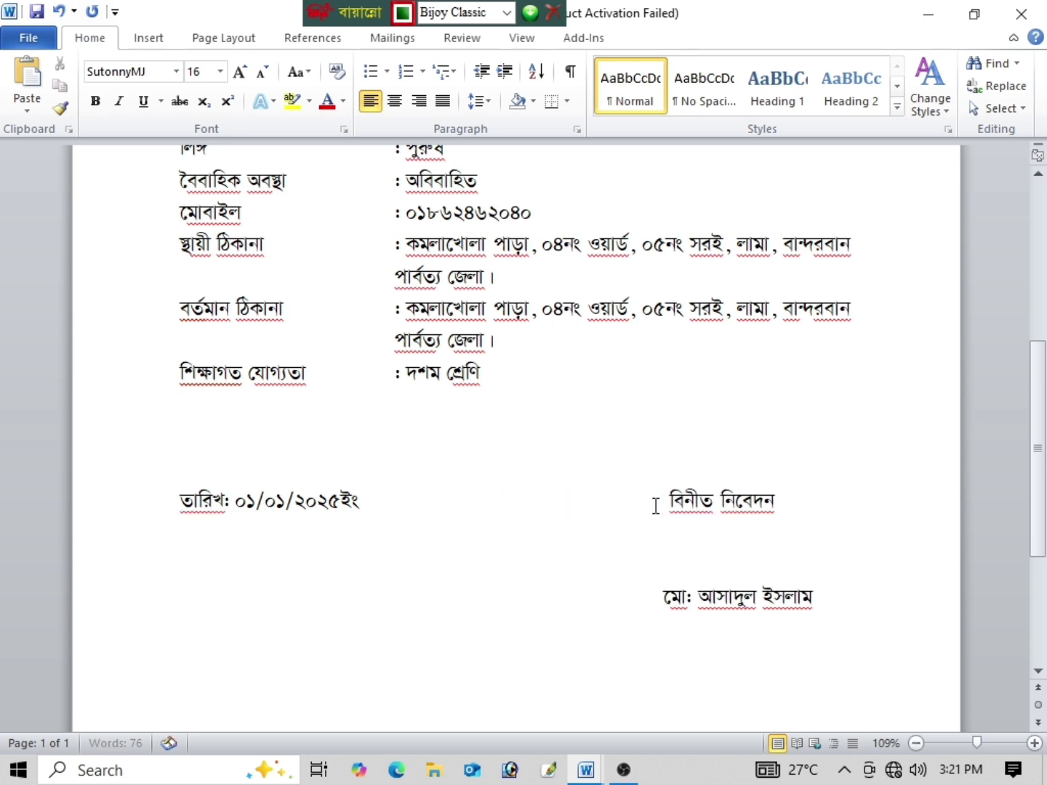
pyautogui.moveTo(820, 608); pyautogui.dragTo(678, 499)
pyautogui.press('BackSpace')
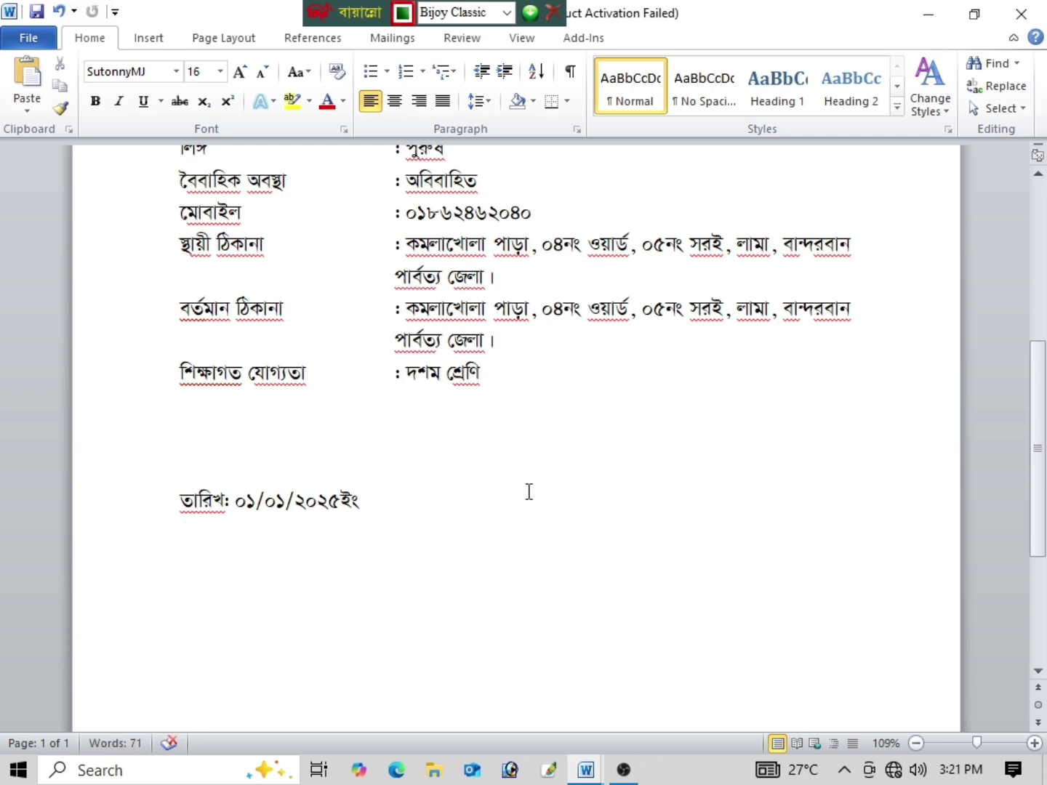
# Step: Pick Draw Text Box from the Insert ribbon's Text Box gallery
pyautogui.scroll(3, 527, 491)
pyautogui.scroll(-3, 385, 295)
pyautogui.click(153, 37)
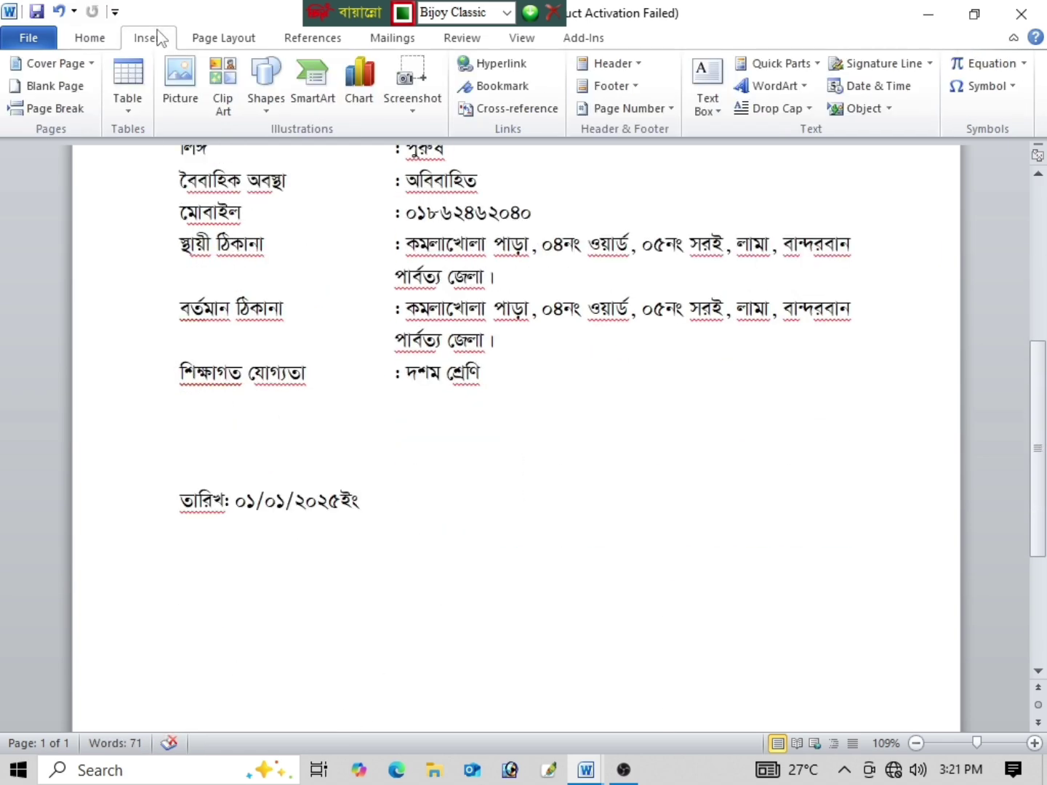
pyautogui.click(716, 111)
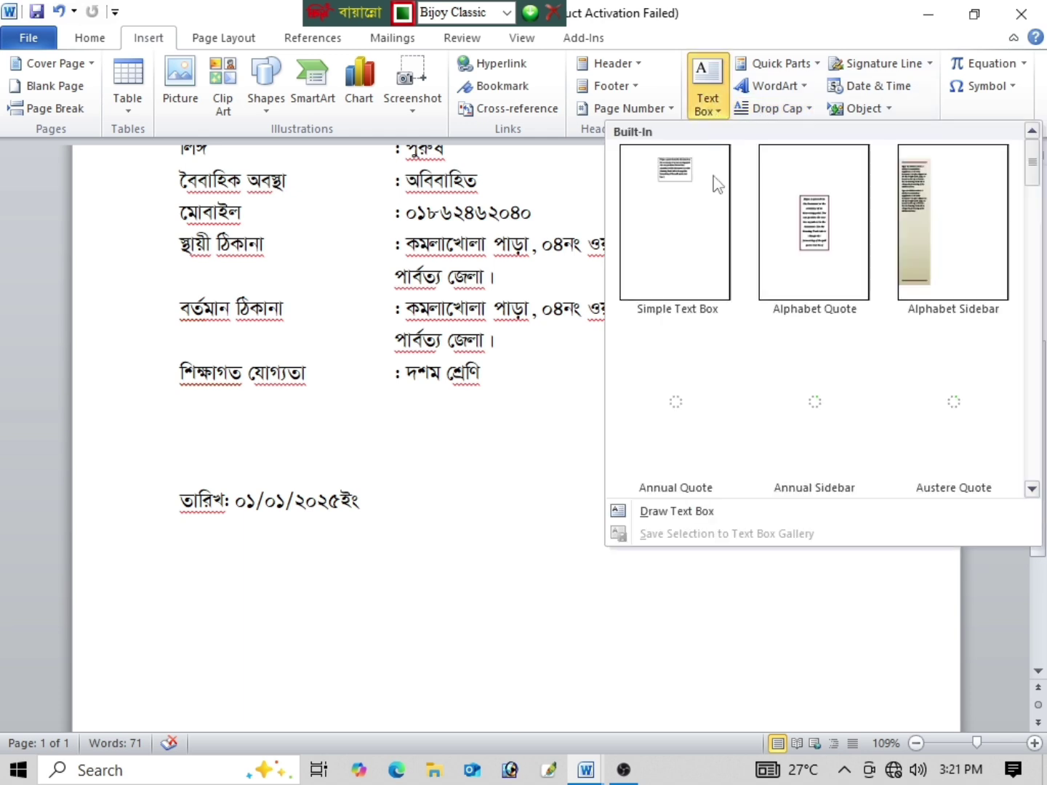
pyautogui.click(658, 509)
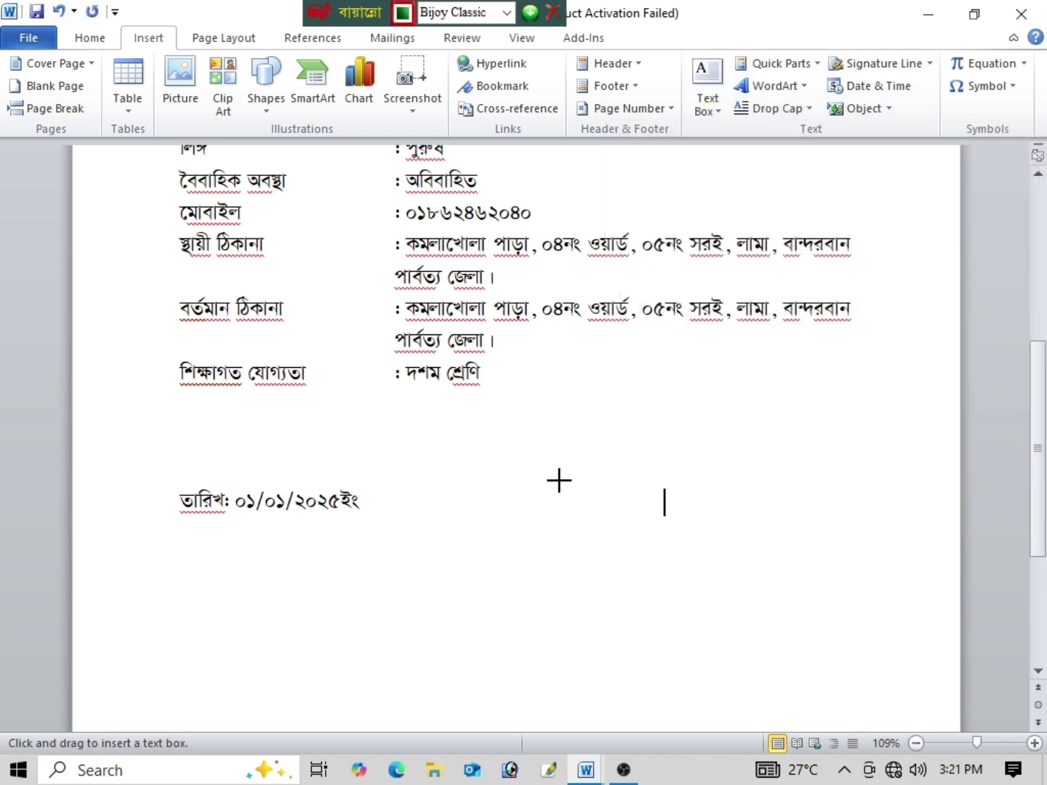